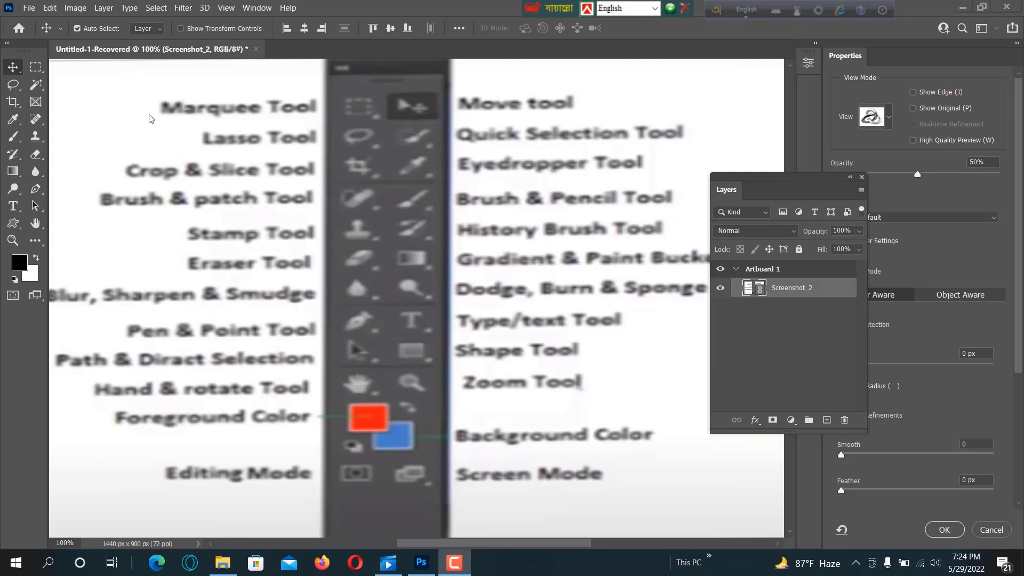
Compare the Web and Print presets for a new document and create one from the Letter preset, 8.5 x 11 in at 300 ppi
{"action": "left_click", "coordinate": [30, 11]}
{"action": "left_click", "coordinate": [39, 21]}
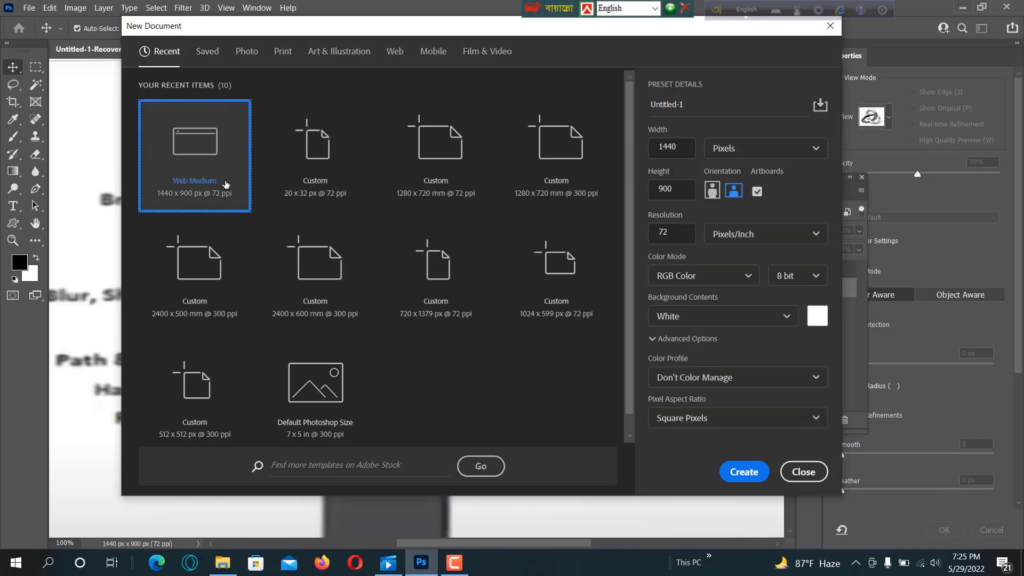
{"action": "left_click", "coordinate": [400, 53]}
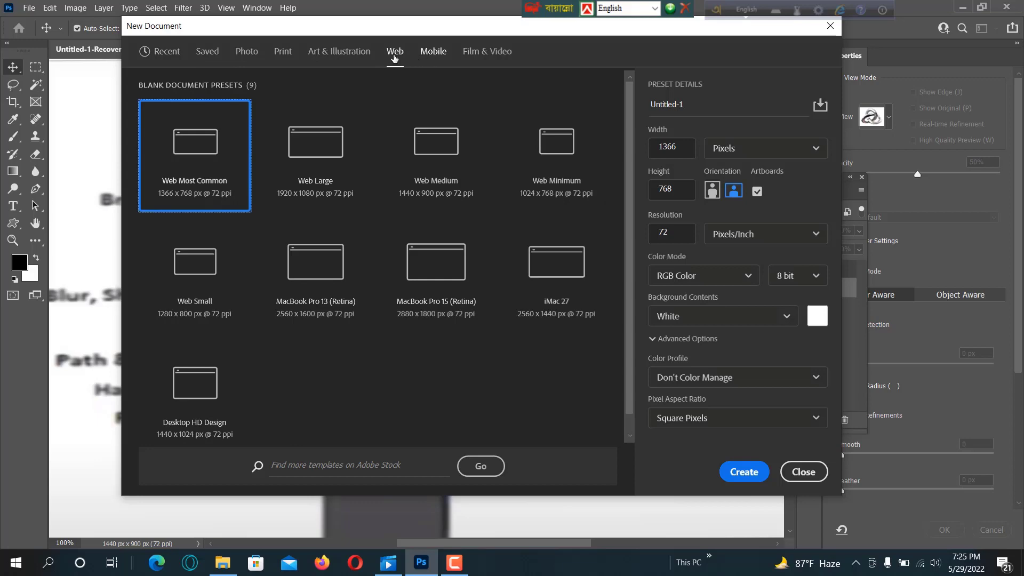
{"action": "left_click", "coordinate": [283, 53]}
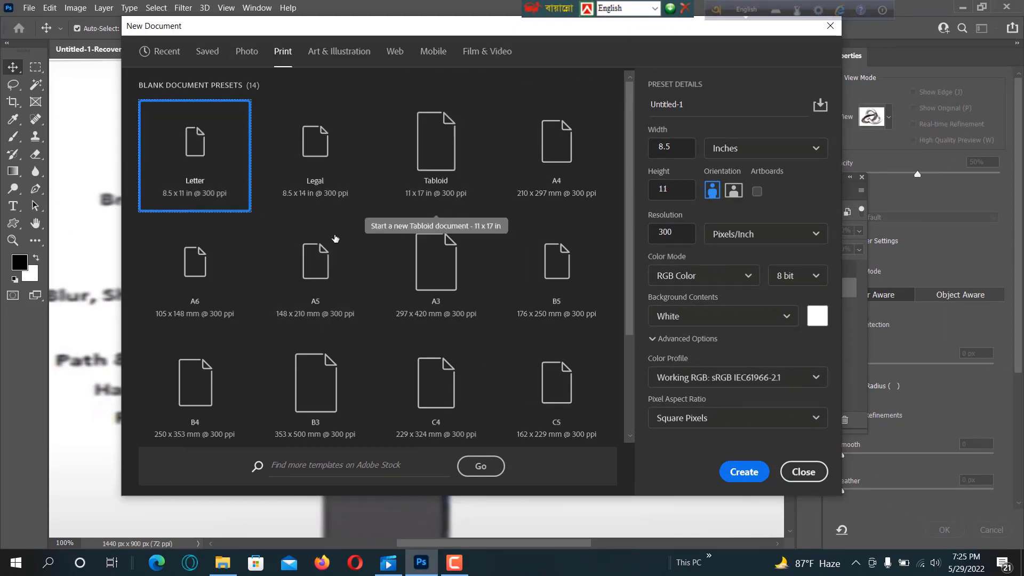
{"action": "double_click", "coordinate": [194, 164]}
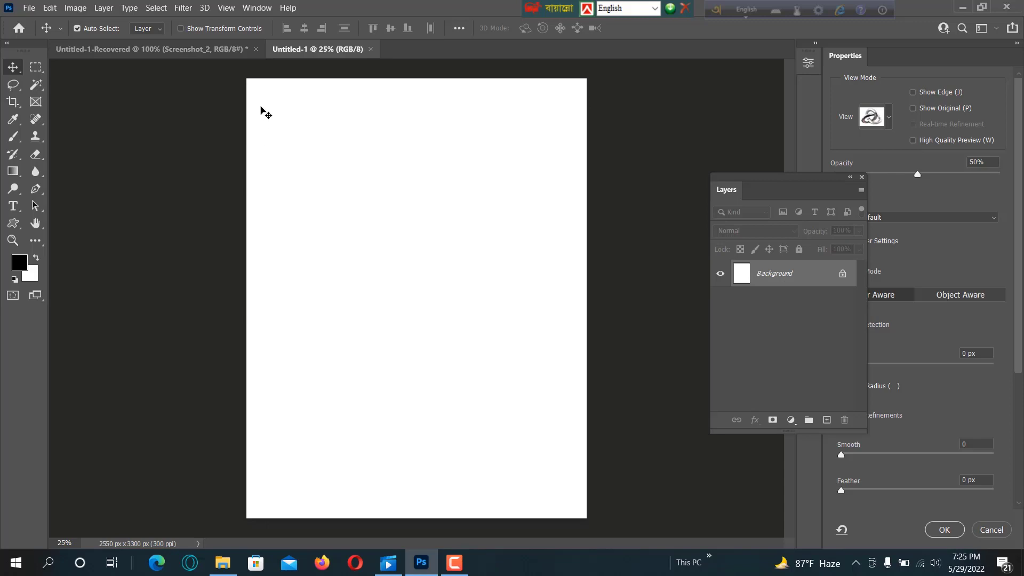
Return to the Untitled-1-Recovered document and look through the main command categories from File to Help
{"action": "left_click", "coordinate": [184, 49]}
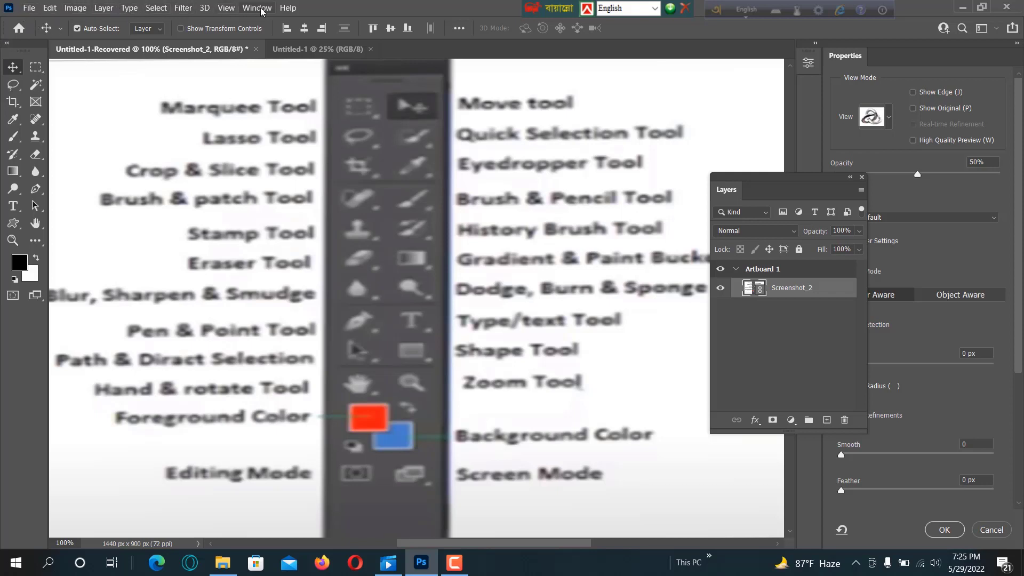
{"action": "left_click", "coordinate": [31, 8]}
{"action": "mouse_move", "coordinate": [49, 11]}
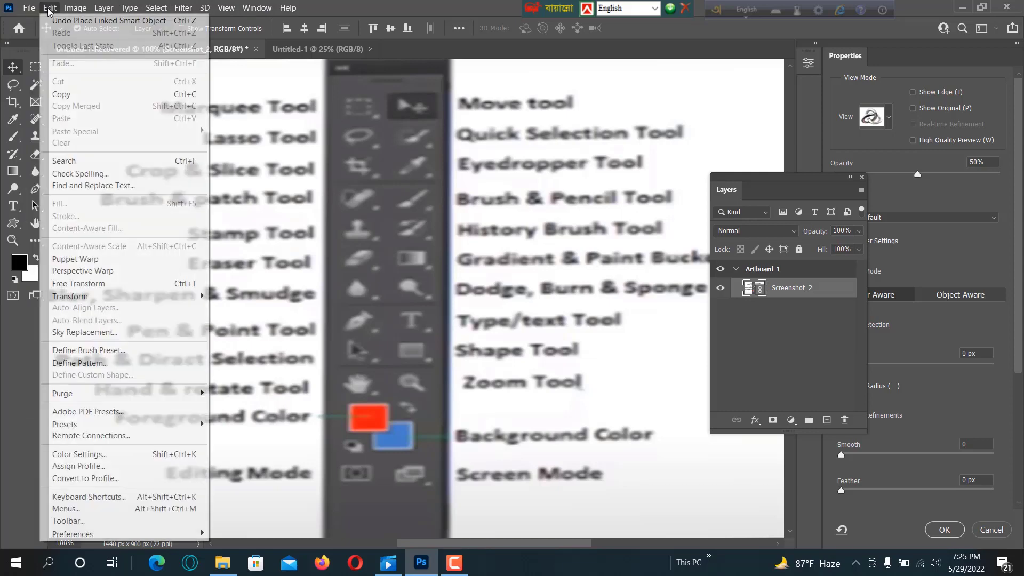
{"action": "mouse_move", "coordinate": [129, 10]}
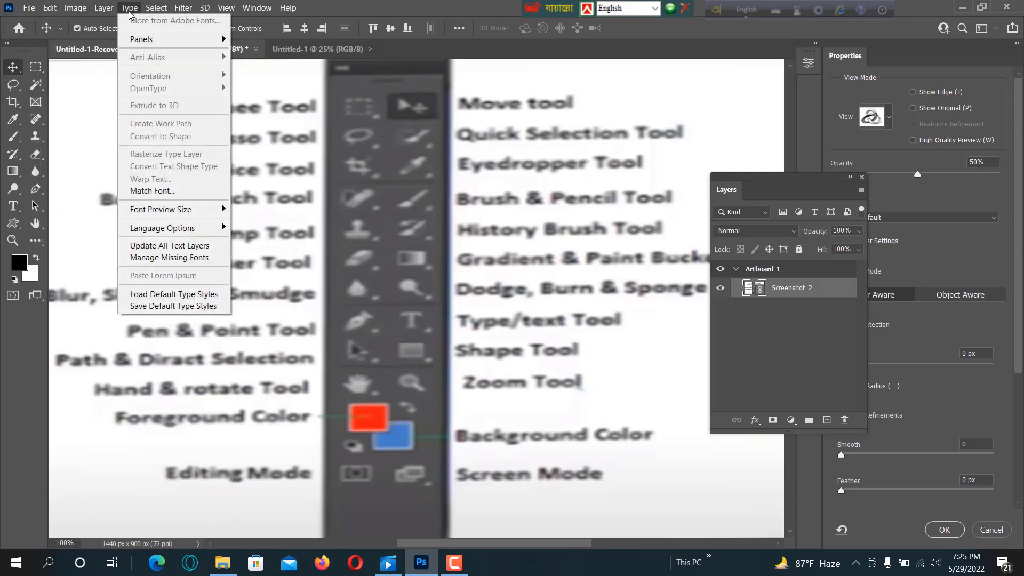
{"action": "mouse_move", "coordinate": [288, 9]}
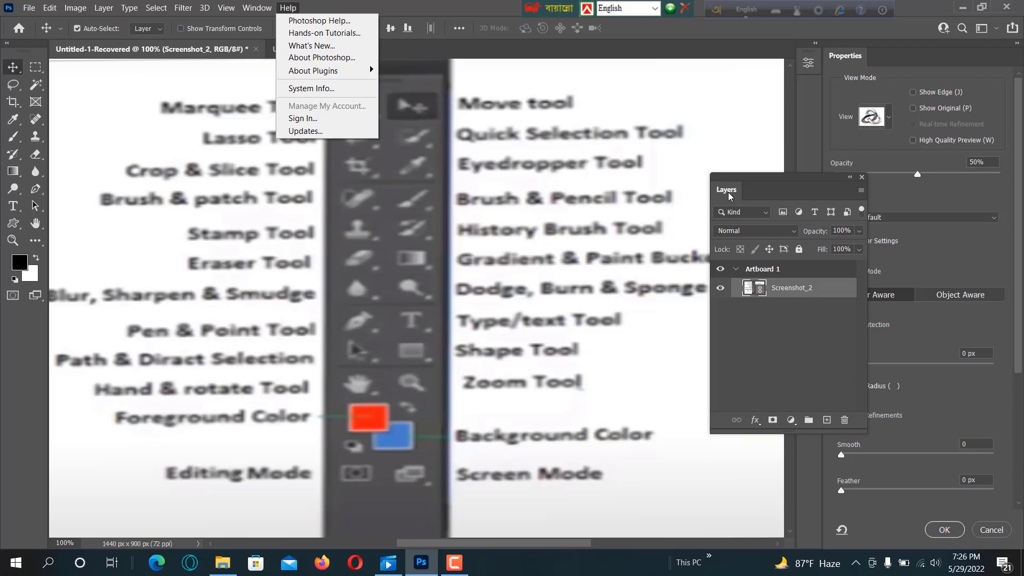
Close the Layers panel and show it again
{"action": "left_click", "coordinate": [862, 177]}
{"action": "left_click", "coordinate": [862, 177]}
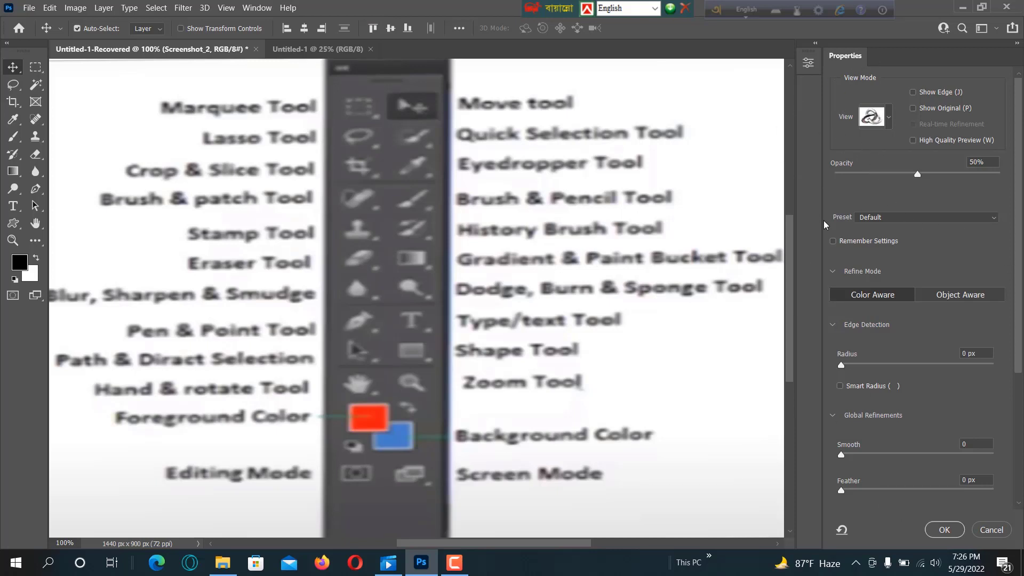
{"action": "left_click", "coordinate": [257, 9]}
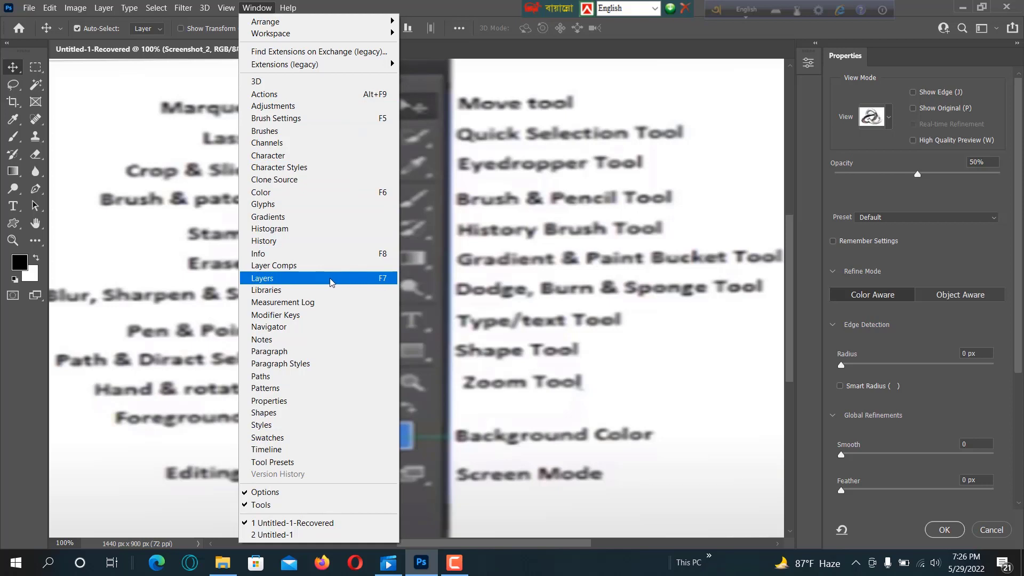
{"action": "left_click", "coordinate": [265, 283]}
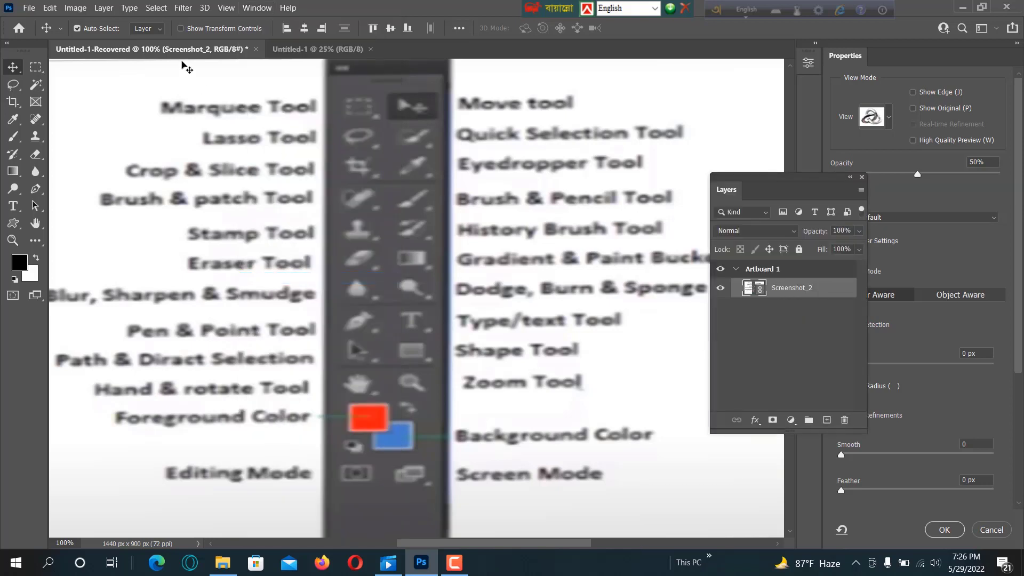
Show the Color panel and change its color picker display to Color Wheel
{"action": "left_click", "coordinate": [267, 8]}
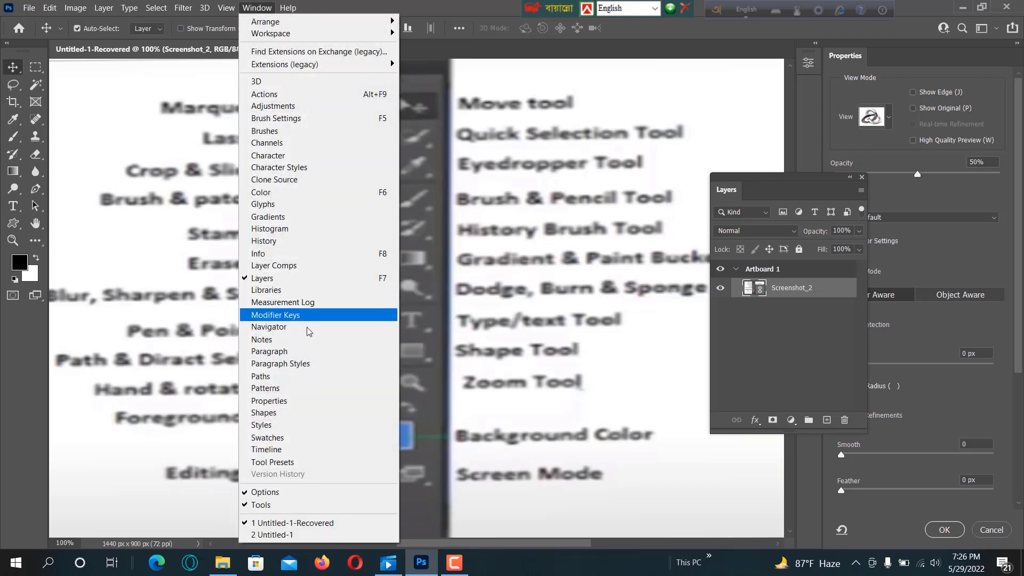
{"action": "left_click", "coordinate": [267, 192]}
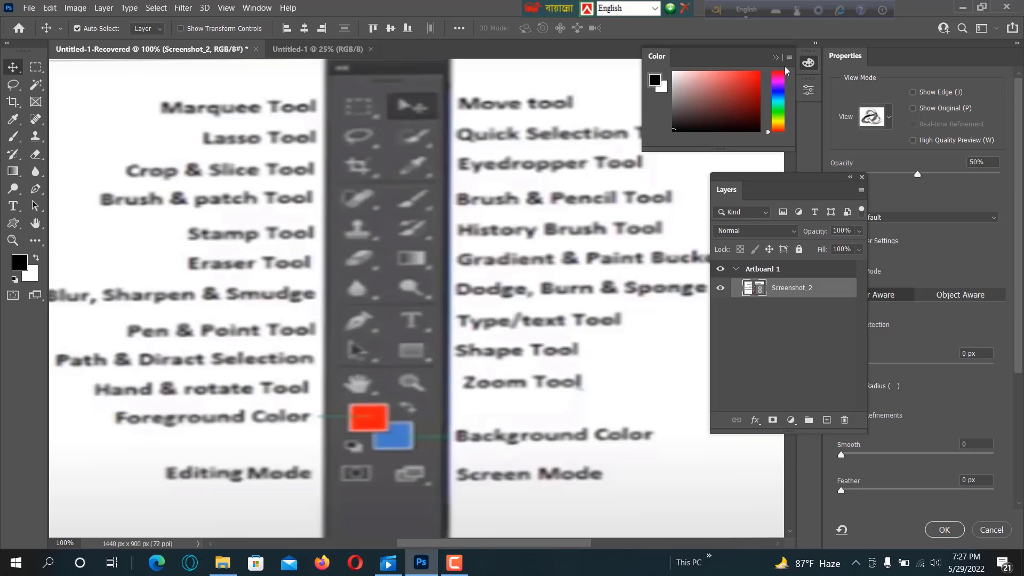
{"action": "left_click", "coordinate": [776, 56]}
{"action": "left_click", "coordinate": [804, 63]}
{"action": "left_click", "coordinate": [791, 60]}
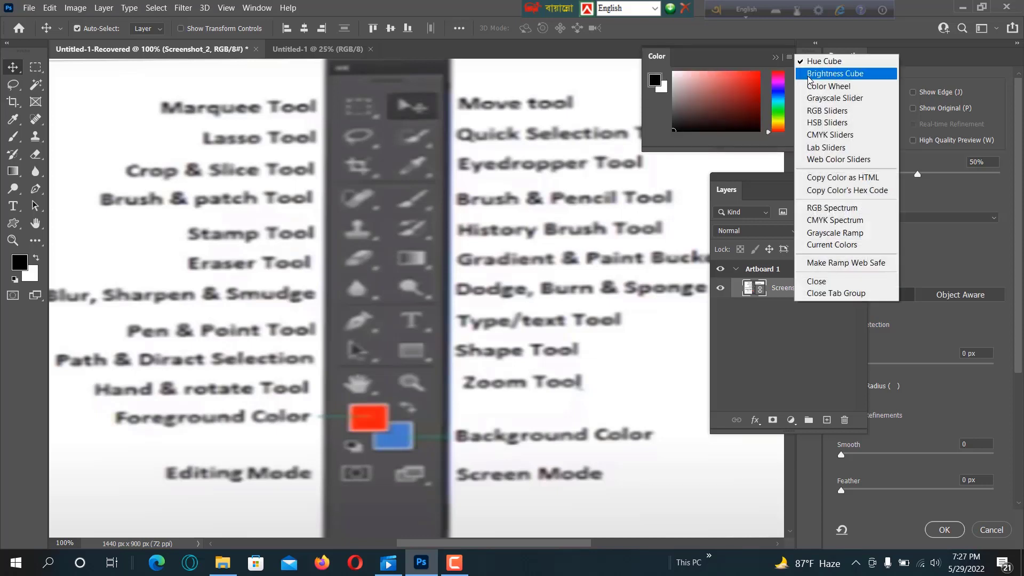
{"action": "left_click", "coordinate": [835, 89]}
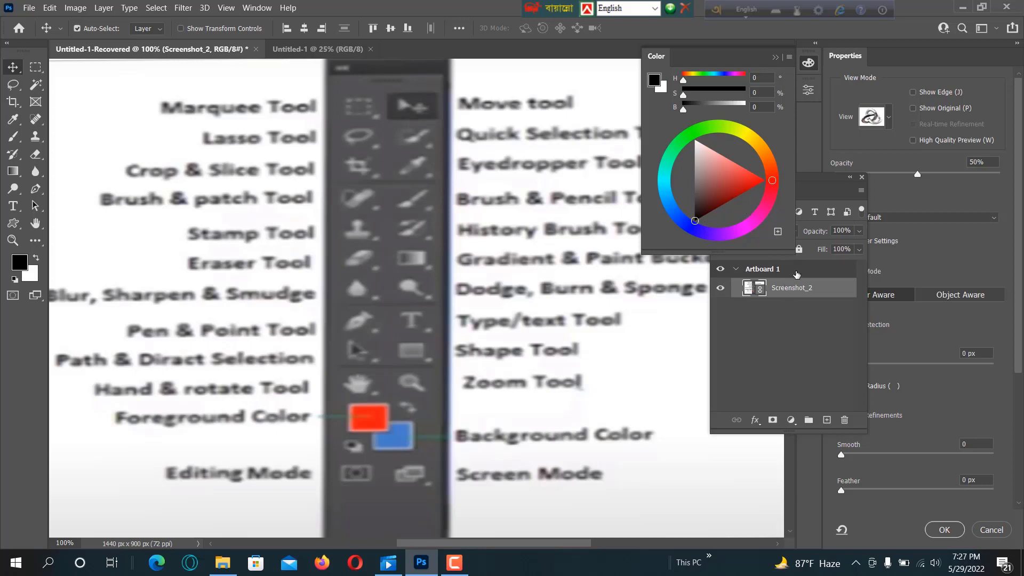
Collapse the Color panel and move the floating Layers panel slightly upward
{"action": "left_click", "coordinate": [776, 57]}
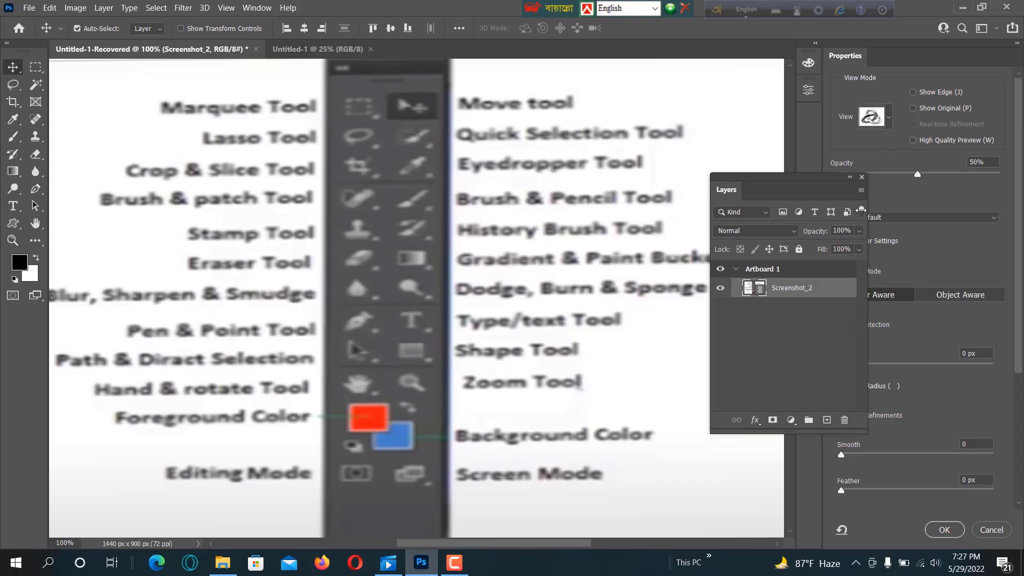
{"action": "left_click_drag", "start_coordinate": [787, 184], "coordinate": [795, 150]}
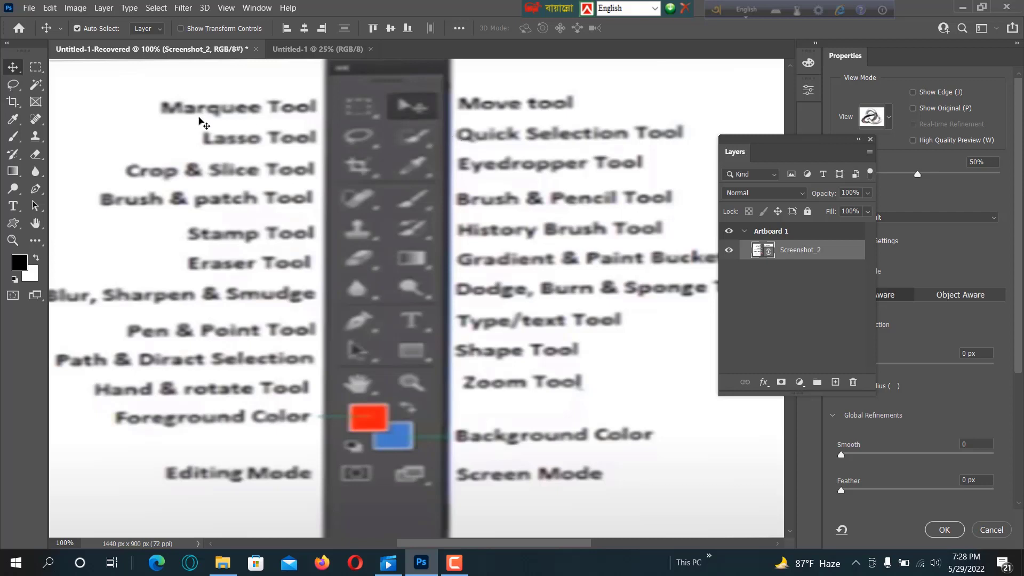
Examine the tool variants grouped under the Rectangular Marquee, Lasso, Magic Wand and Crop tools
{"action": "left_click", "coordinate": [44, 72]}
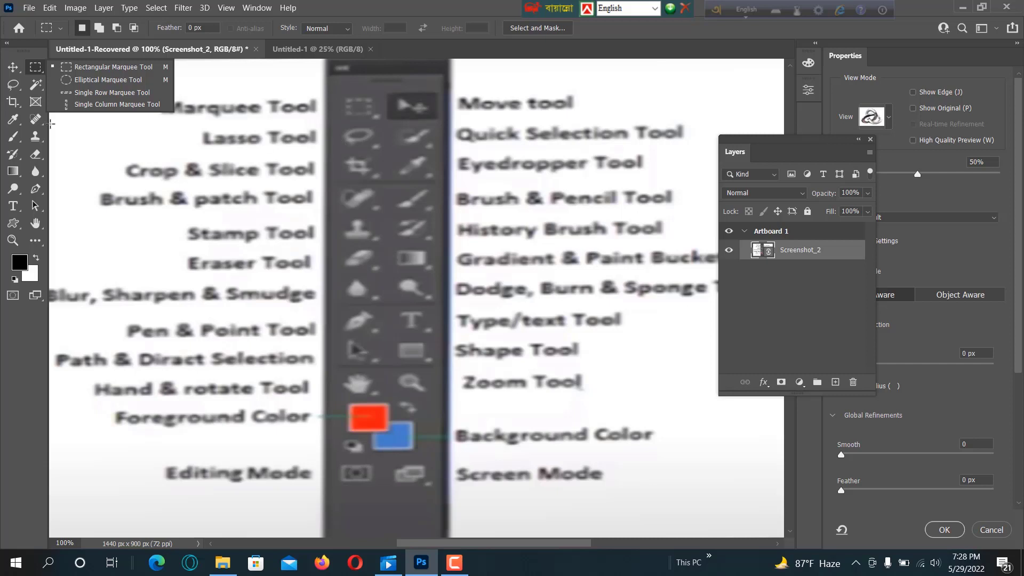
{"action": "left_click", "coordinate": [20, 93]}
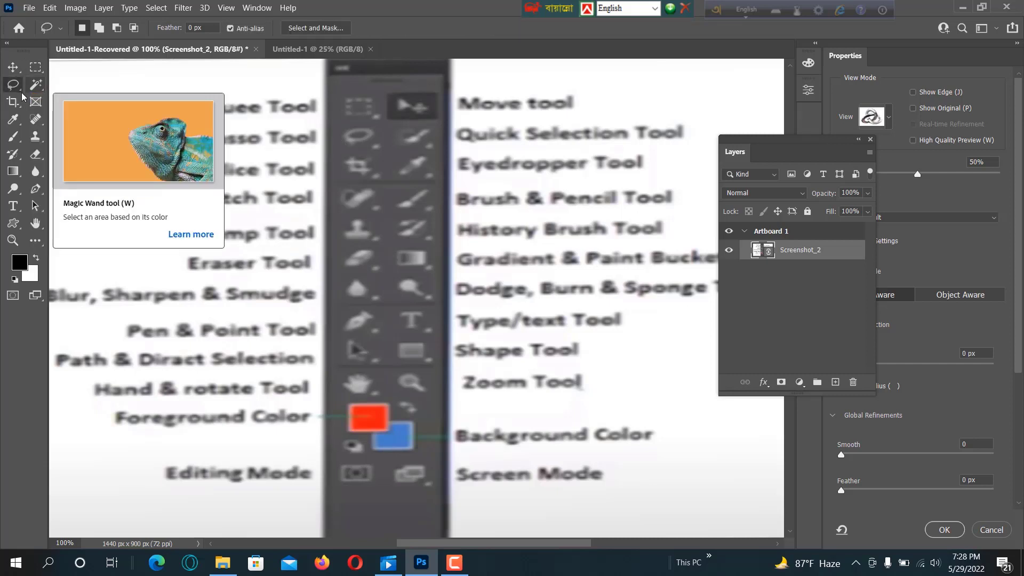
{"action": "right_click", "coordinate": [20, 94]}
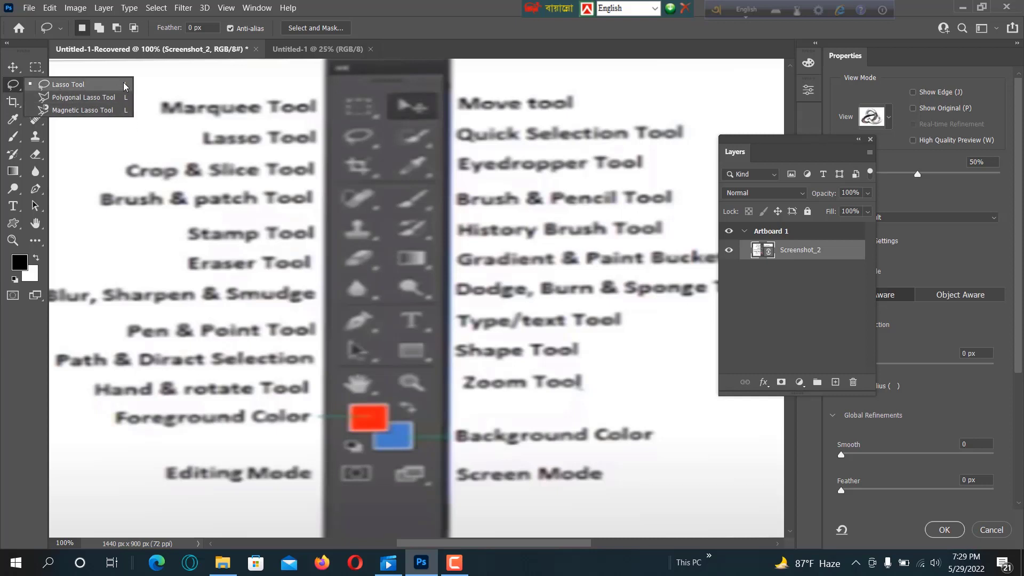
{"action": "left_click", "coordinate": [81, 71]}
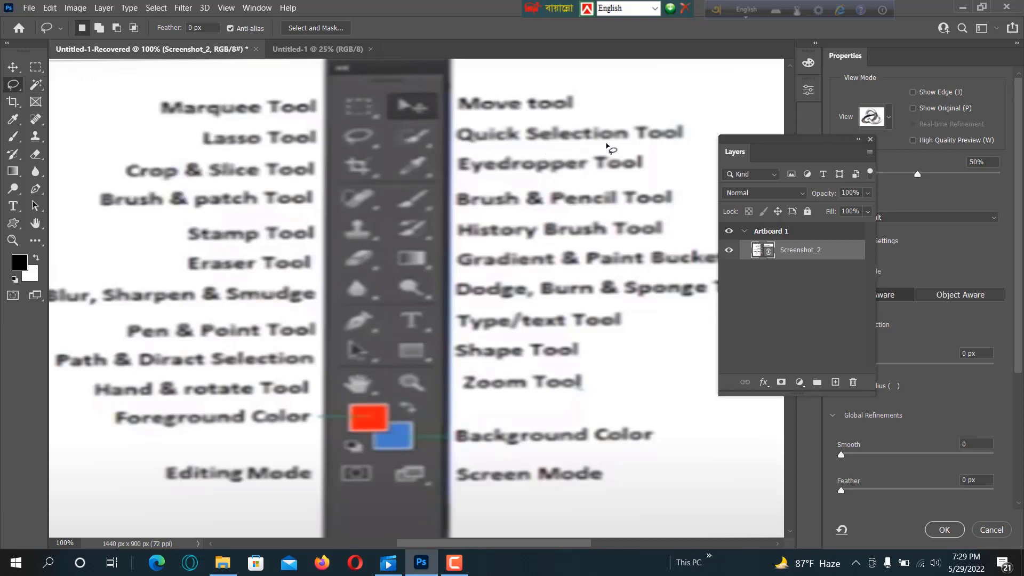
{"action": "left_click", "coordinate": [42, 90]}
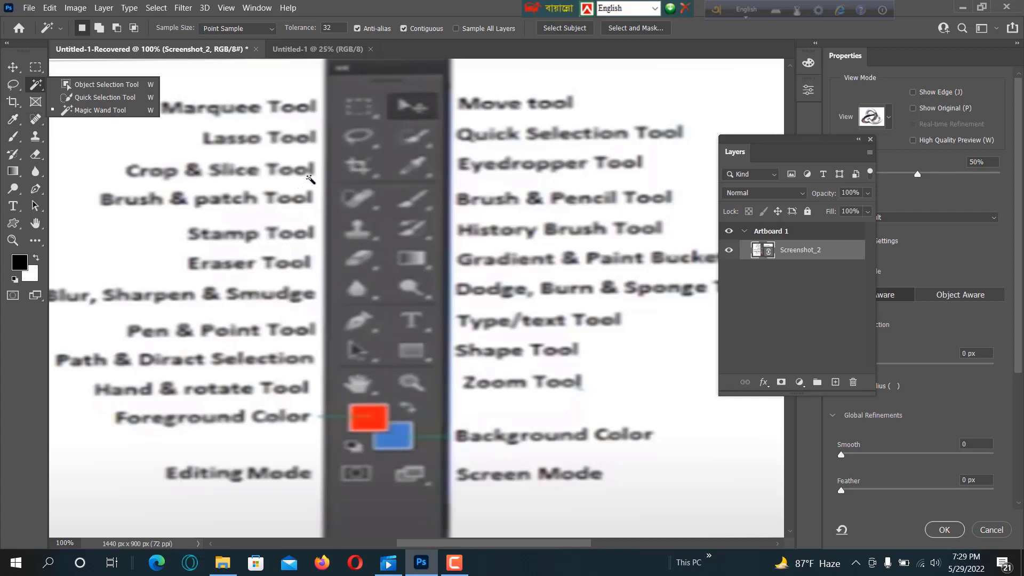
{"action": "left_click", "coordinate": [22, 108]}
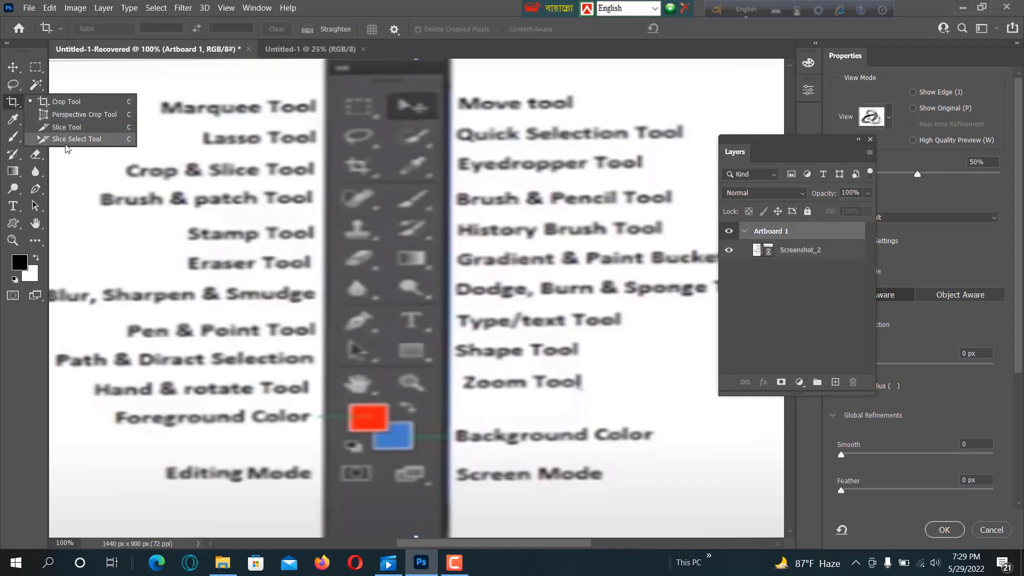
{"action": "left_click", "coordinate": [82, 84]}
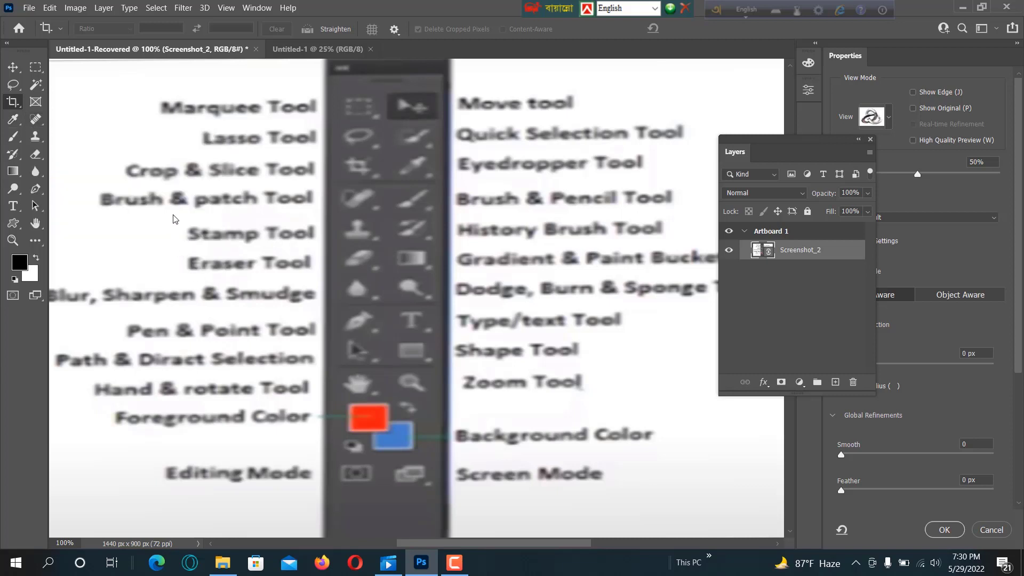
Examine the variants of the Spot Healing Brush and Brush tools, declining to rasterize the Screenshot_2 smart object
{"action": "left_click", "coordinate": [43, 122]}
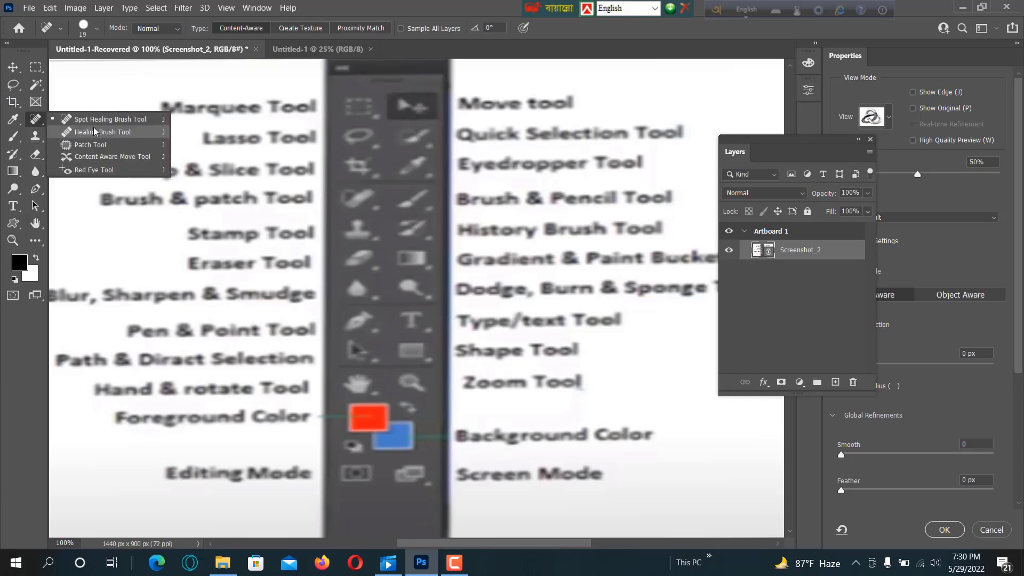
{"action": "left_click", "coordinate": [135, 127]}
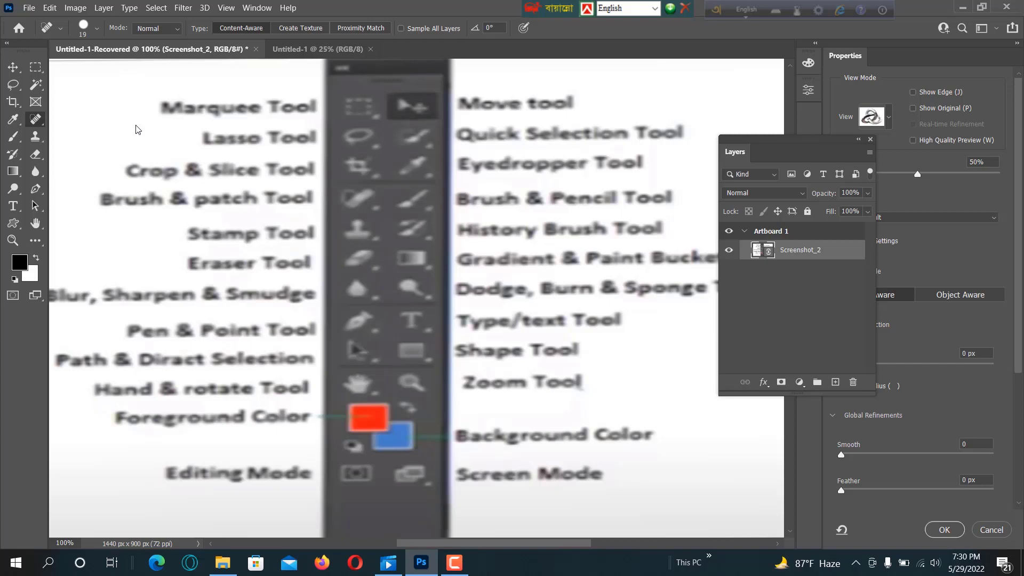
{"action": "right_click", "coordinate": [43, 123]}
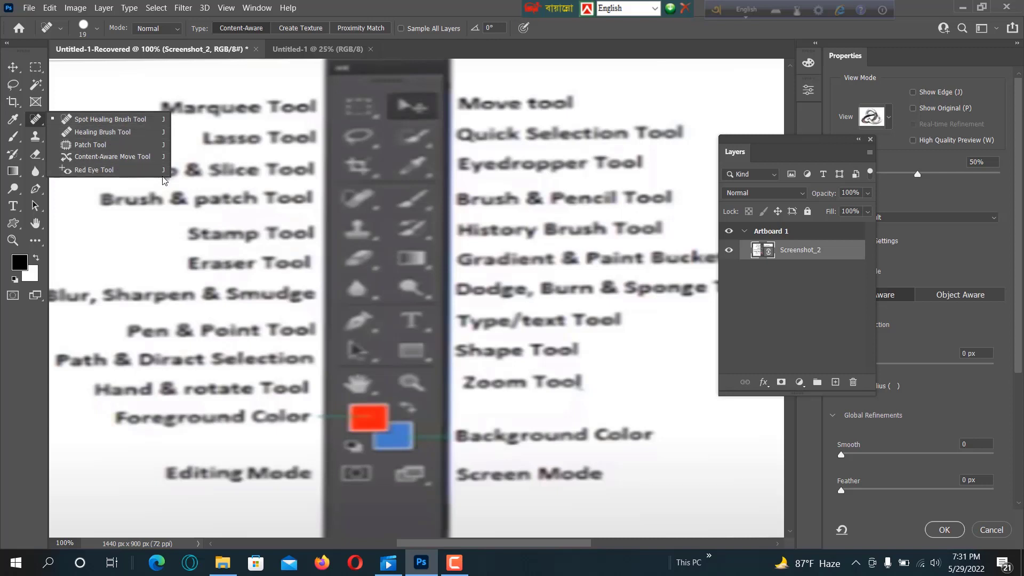
{"action": "left_click", "coordinate": [20, 140]}
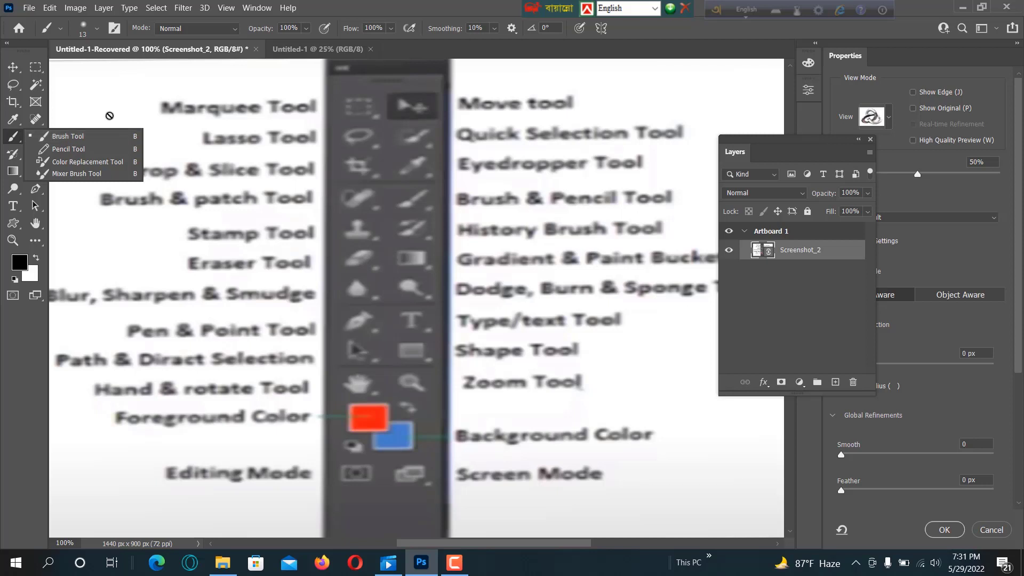
{"action": "left_click", "coordinate": [65, 126]}
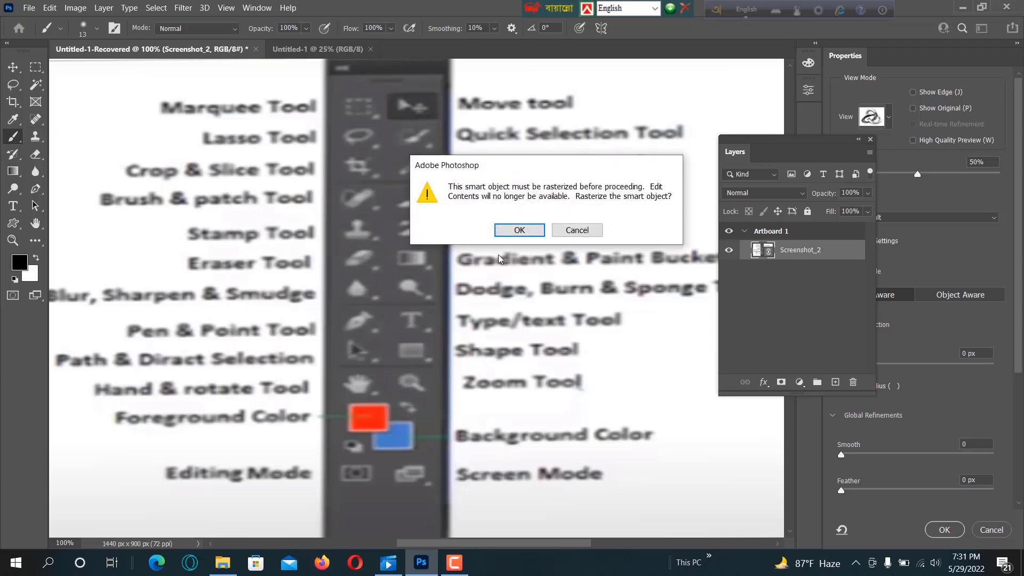
{"action": "left_click", "coordinate": [581, 234]}
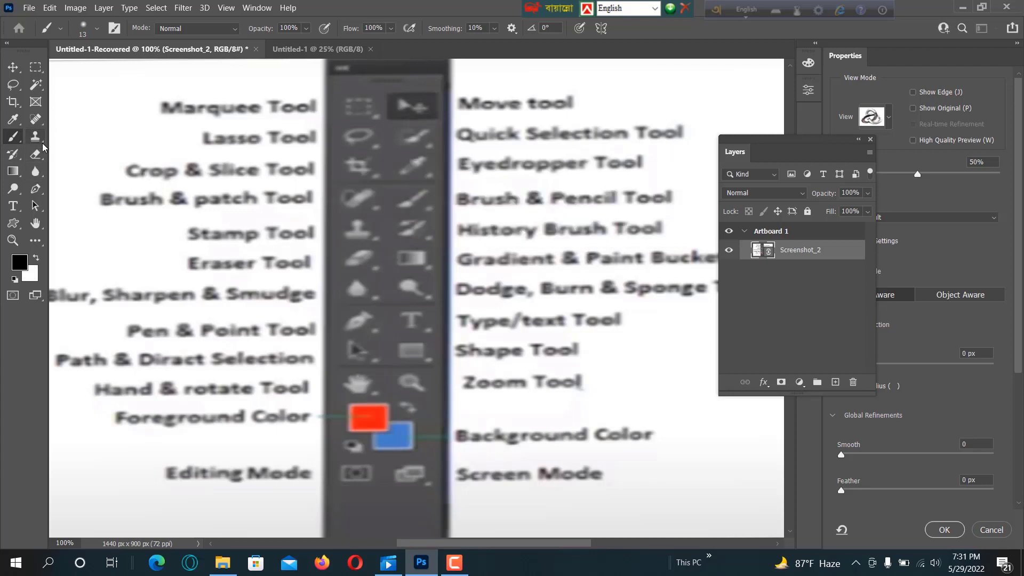
Examine the tool variants grouped under the Clone Stamp, Blur and Gradient tools
{"action": "left_click", "coordinate": [43, 141]}
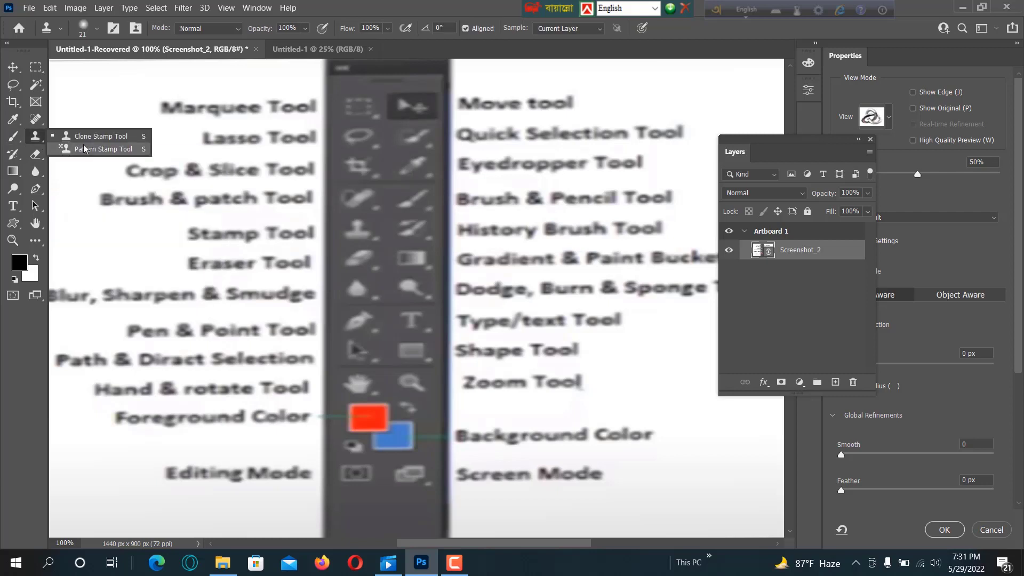
{"action": "left_click", "coordinate": [123, 142]}
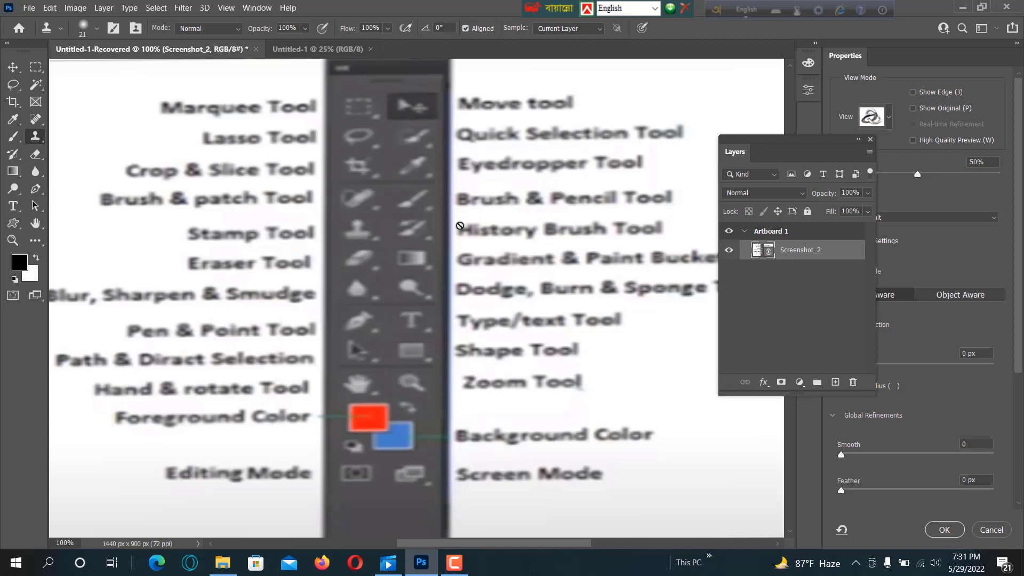
{"action": "left_click", "coordinate": [43, 176]}
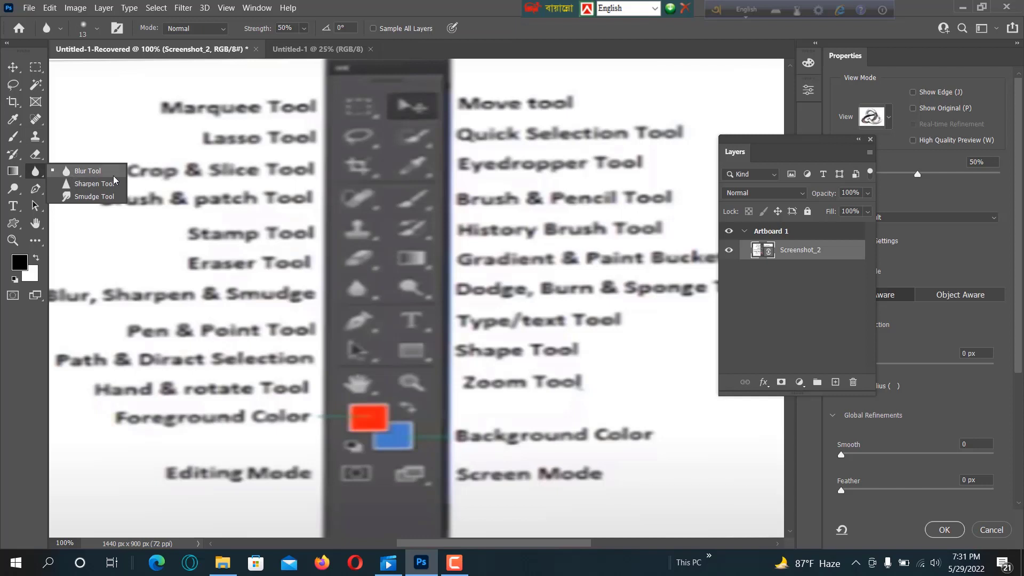
{"action": "left_click", "coordinate": [97, 172]}
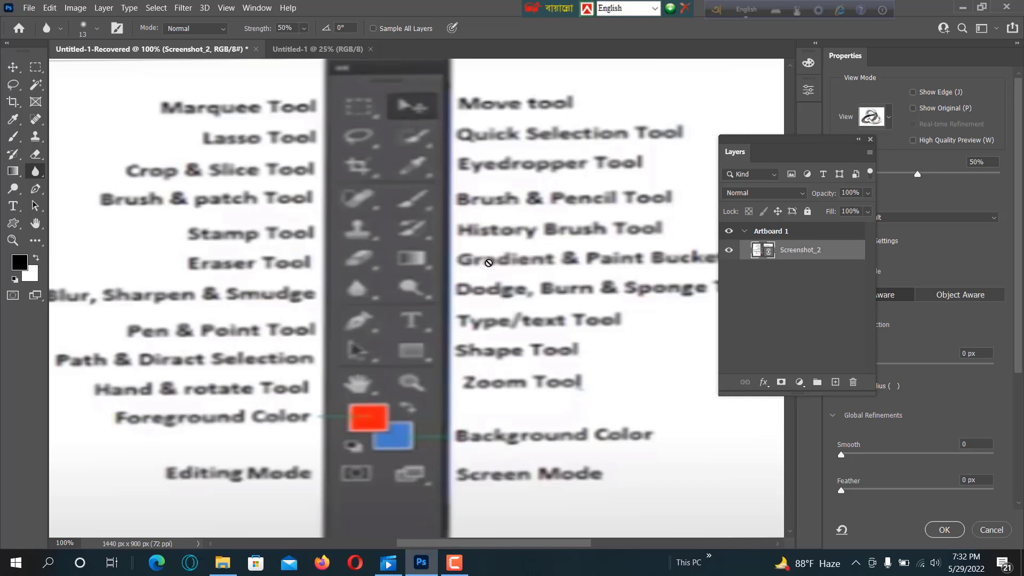
{"action": "left_click", "coordinate": [20, 174]}
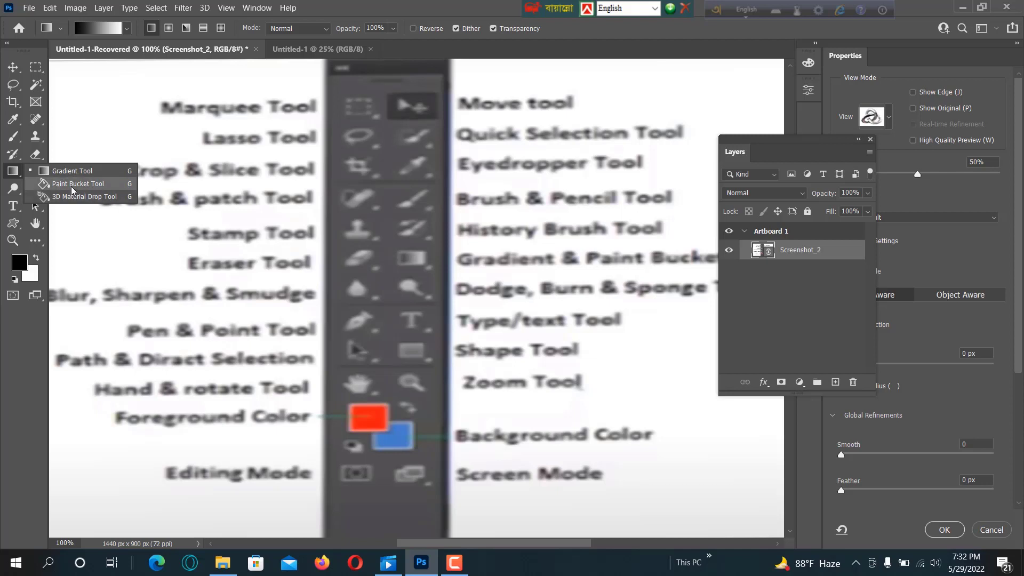
Leave the Gradient tool group and examine the tool variants under the Rectangular Marquee and Lasso tools again
{"action": "left_click", "coordinate": [88, 140]}
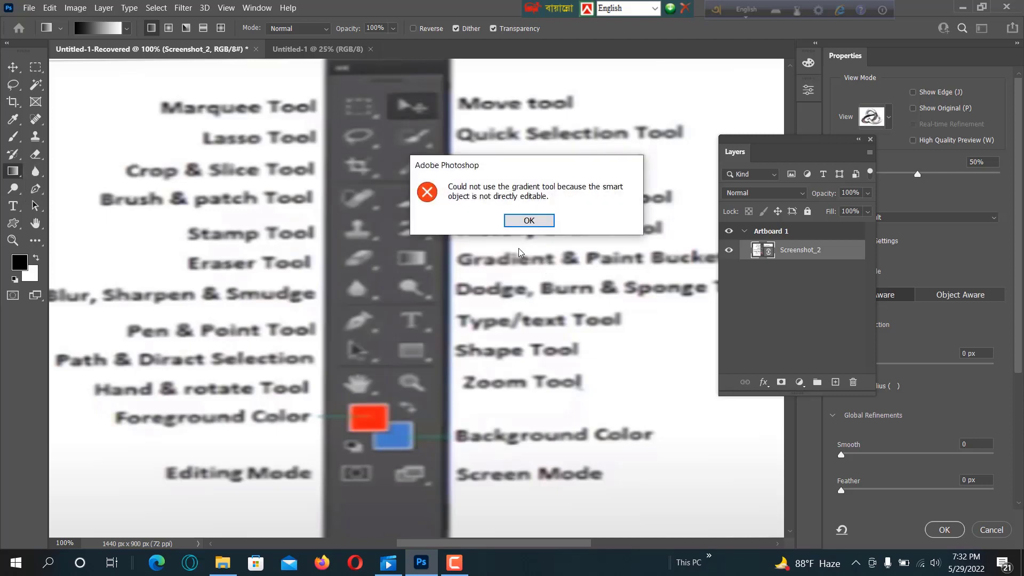
{"action": "left_click", "coordinate": [535, 215]}
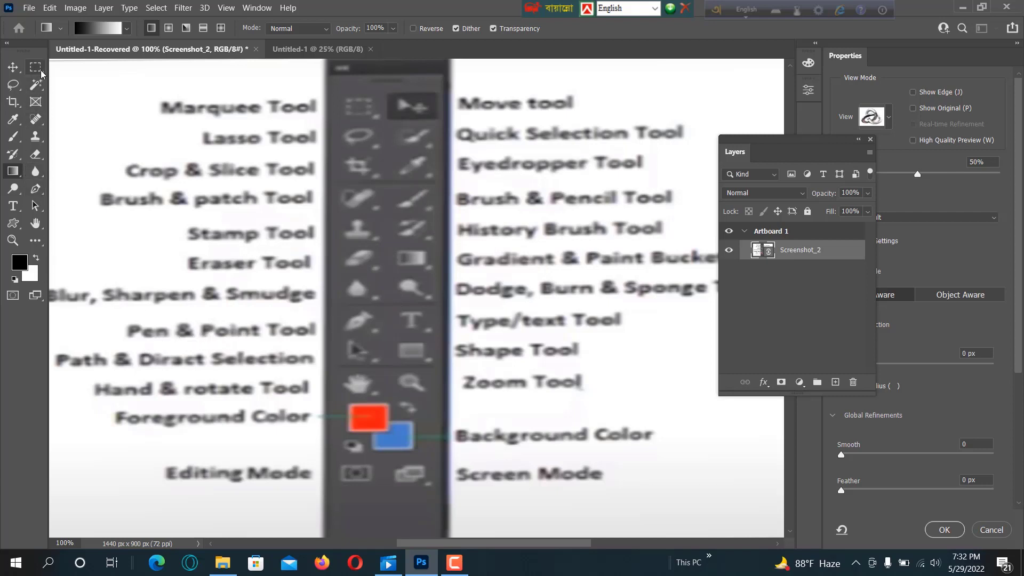
{"action": "left_click_drag", "start_coordinate": [43, 72], "coordinate": [79, 65]}
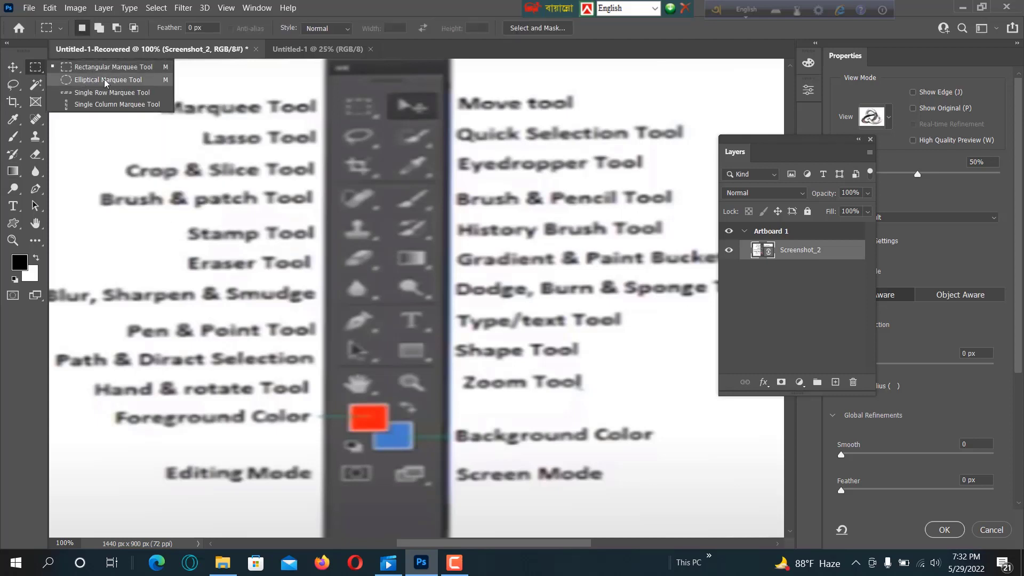
{"action": "left_click", "coordinate": [20, 88]}
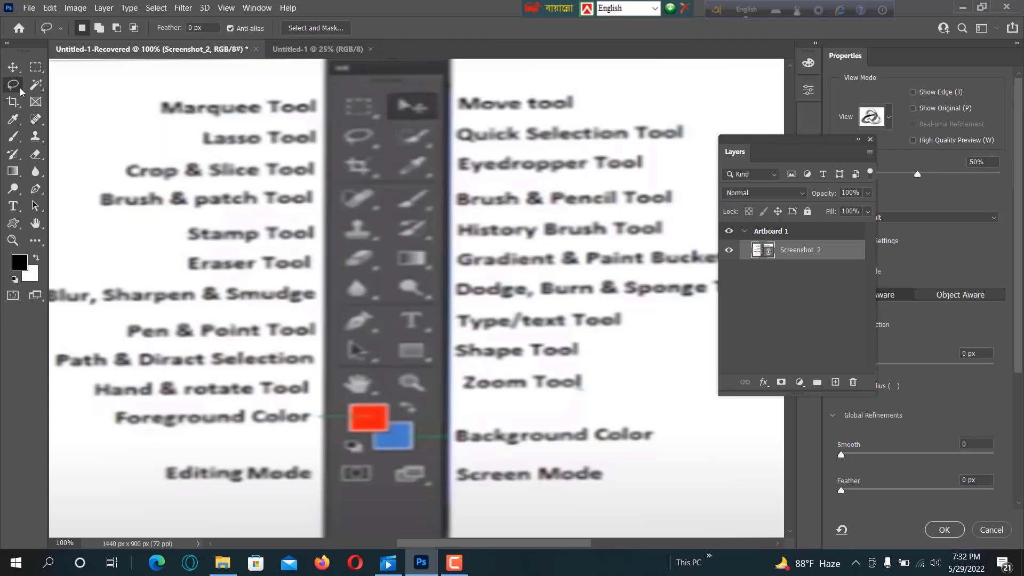
{"action": "left_click_drag", "start_coordinate": [20, 88], "coordinate": [21, 87]}
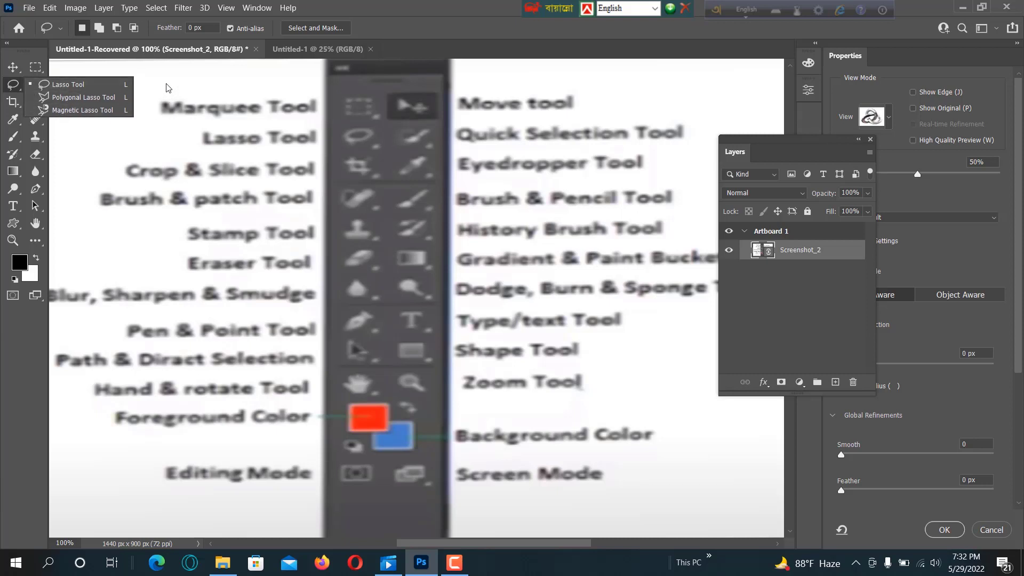
Examine the variants of the Pen, Type and Path Selection tools, trying the Vertical Type Mask Tool
{"action": "left_click", "coordinate": [44, 193]}
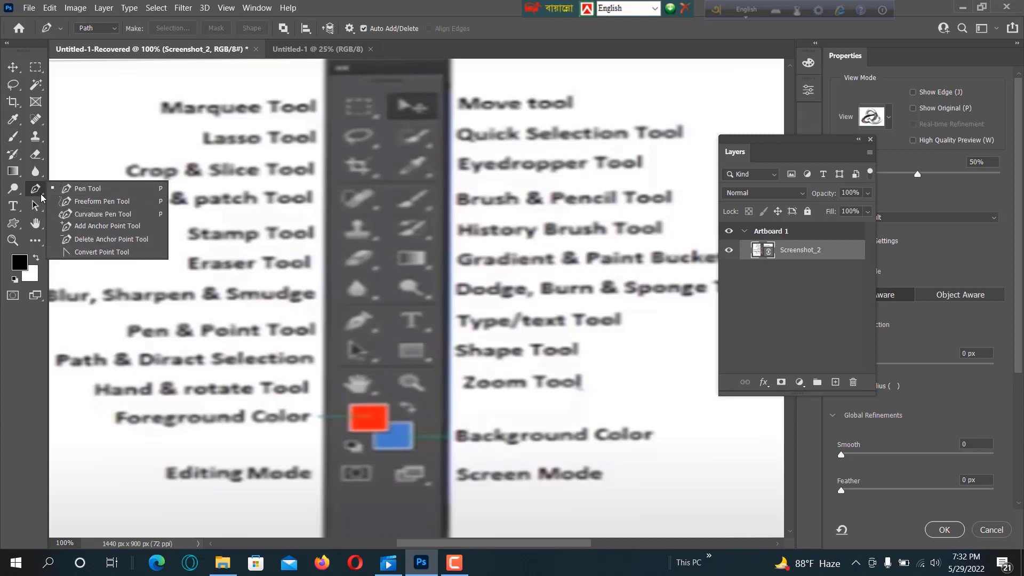
{"action": "left_click", "coordinate": [44, 195]}
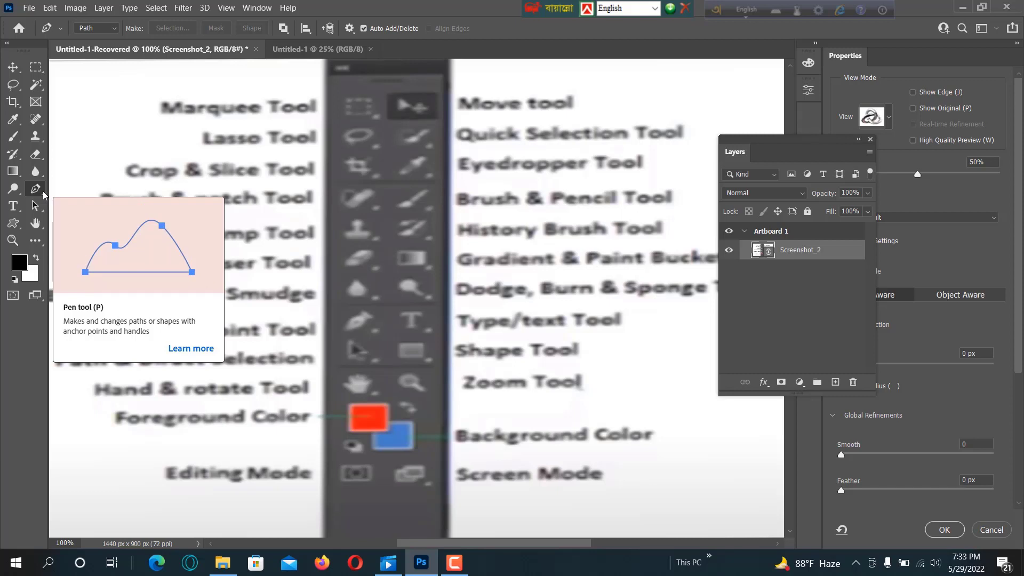
{"action": "left_click", "coordinate": [21, 212]}
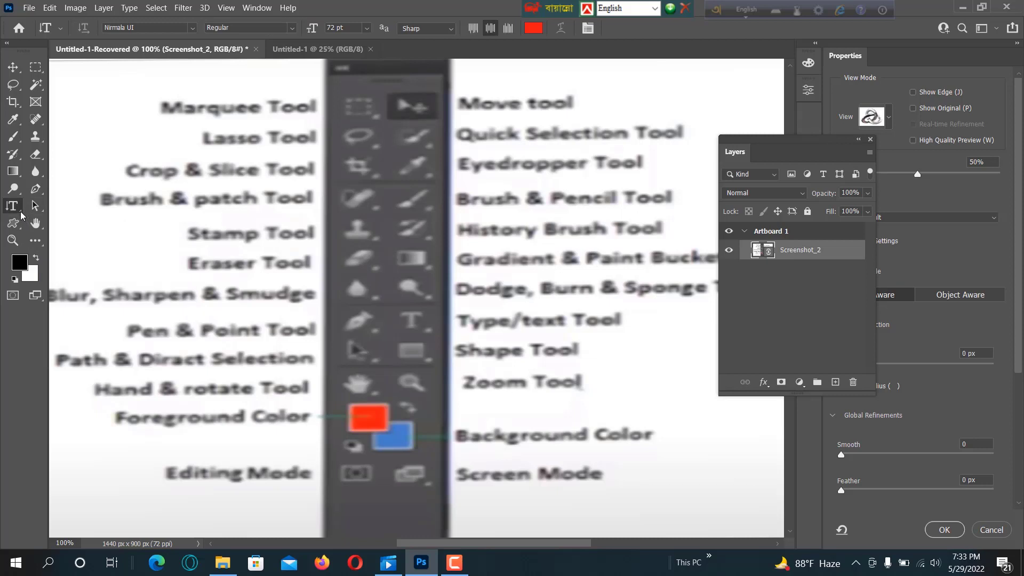
{"action": "right_click", "coordinate": [21, 215]}
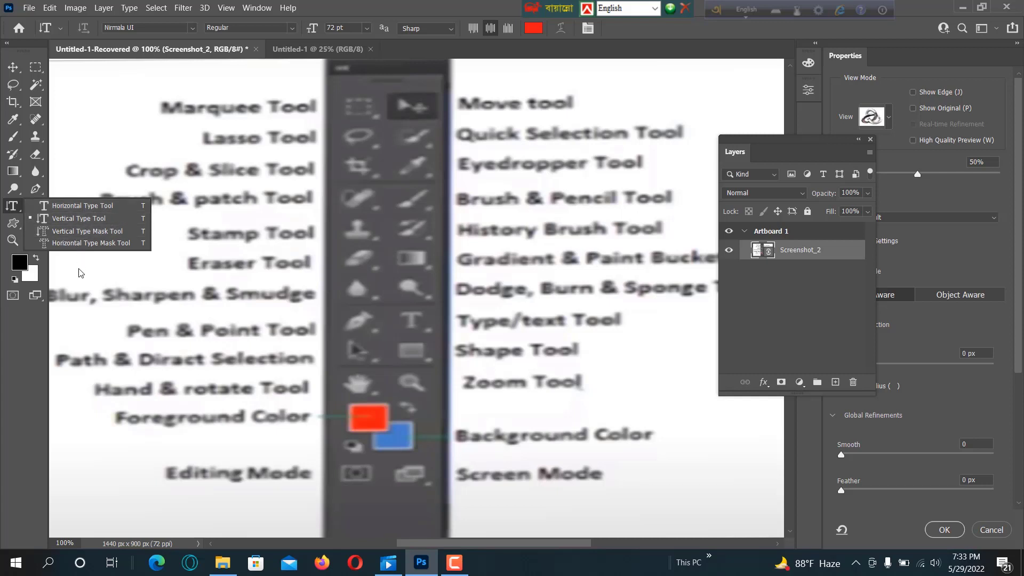
{"action": "left_click", "coordinate": [142, 231]}
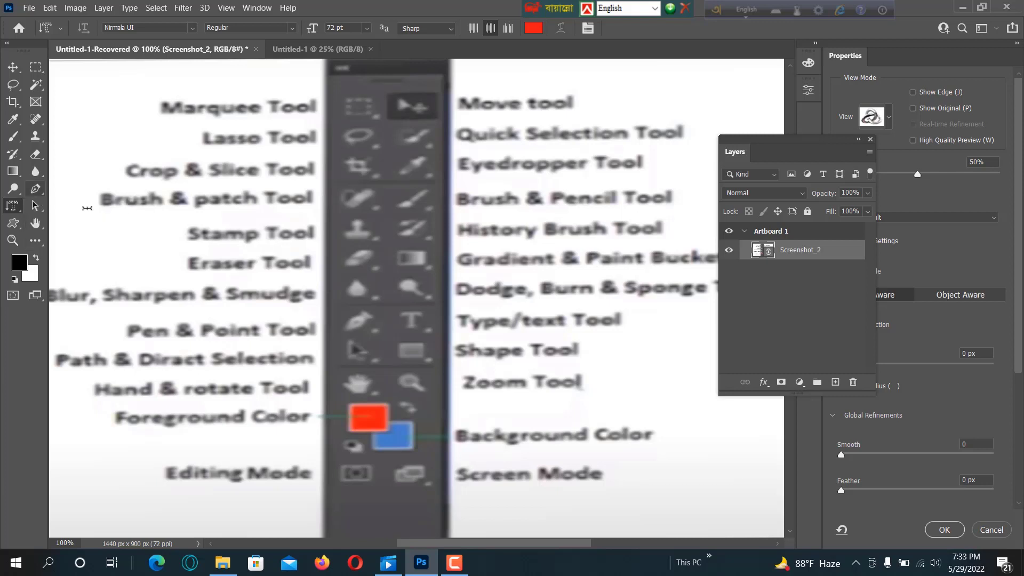
{"action": "left_click", "coordinate": [43, 210]}
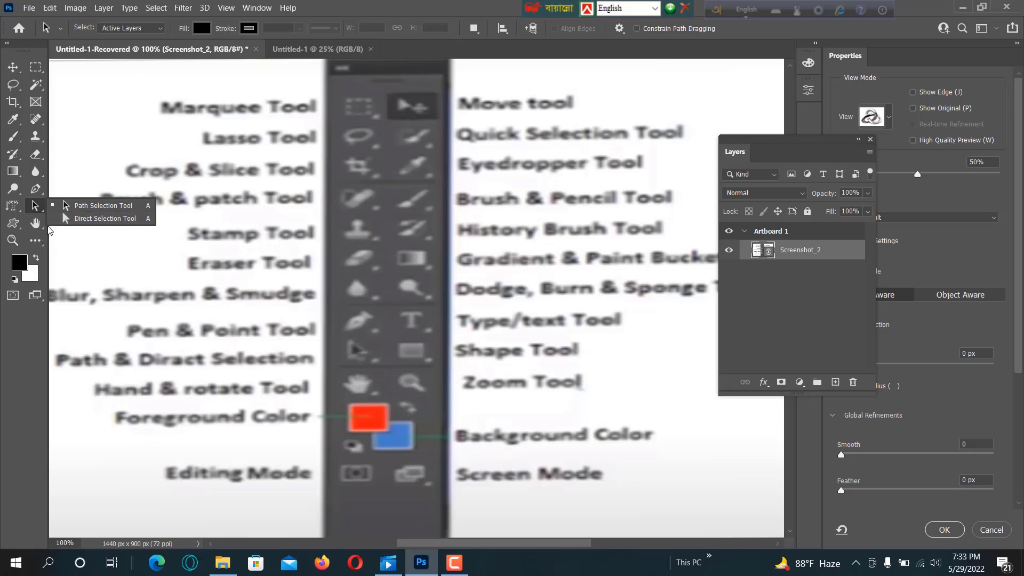
Activate the Custom Shape Tool and browse its Leaf Trees and Wild Animals shape presets
{"action": "left_click", "coordinate": [19, 230]}
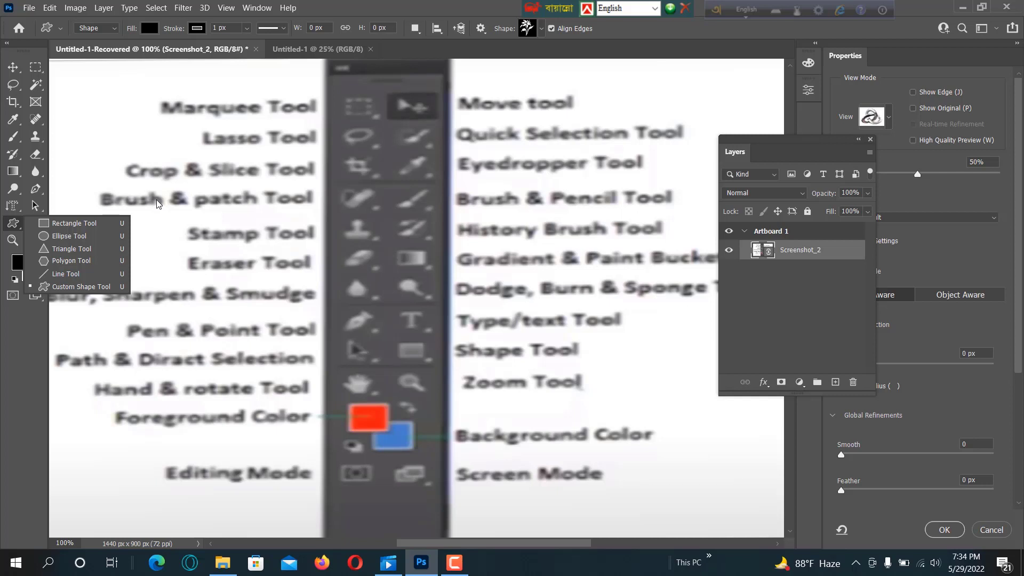
{"action": "left_click", "coordinate": [85, 288]}
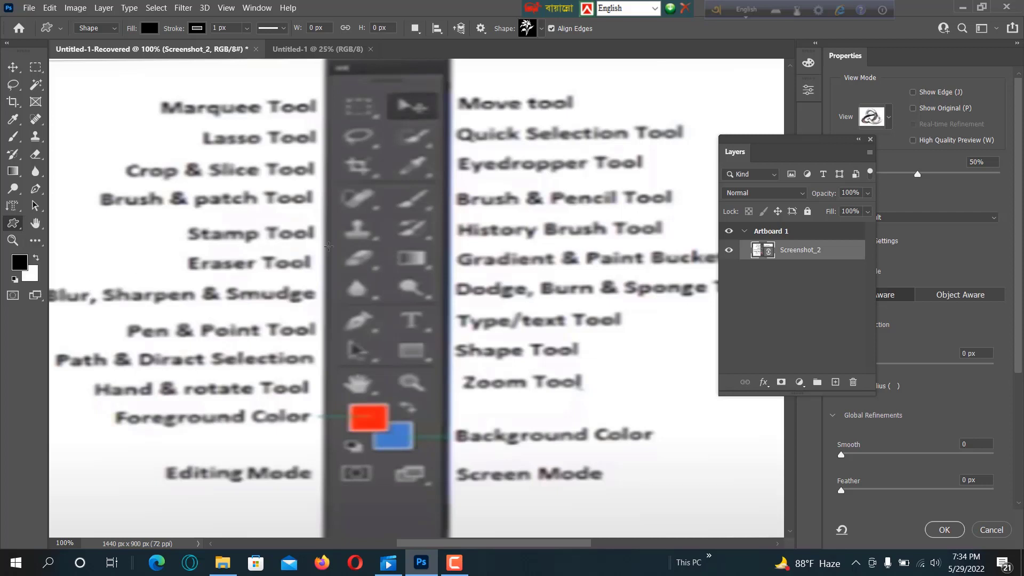
{"action": "left_click", "coordinate": [540, 30]}
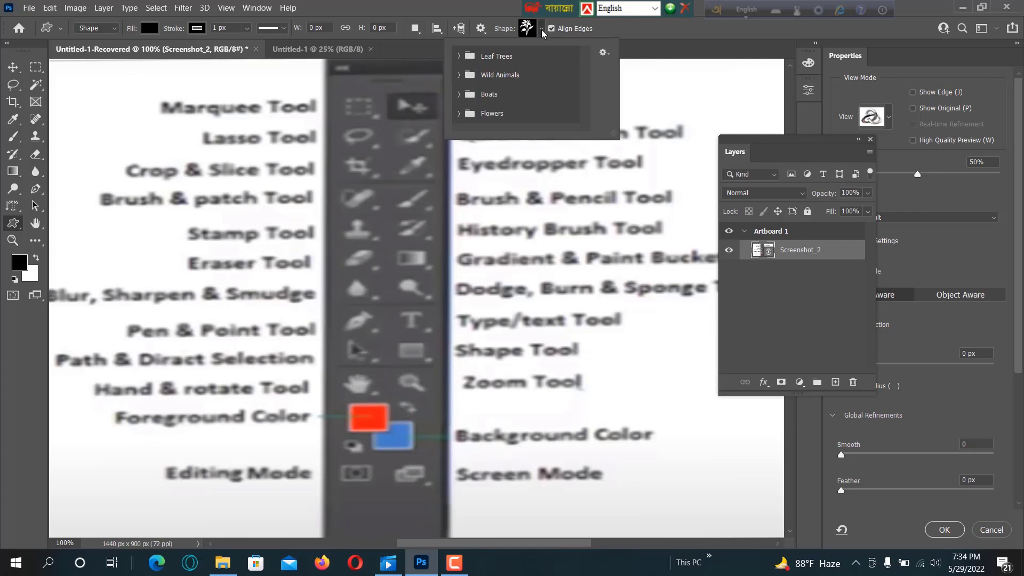
{"action": "left_click", "coordinate": [460, 56]}
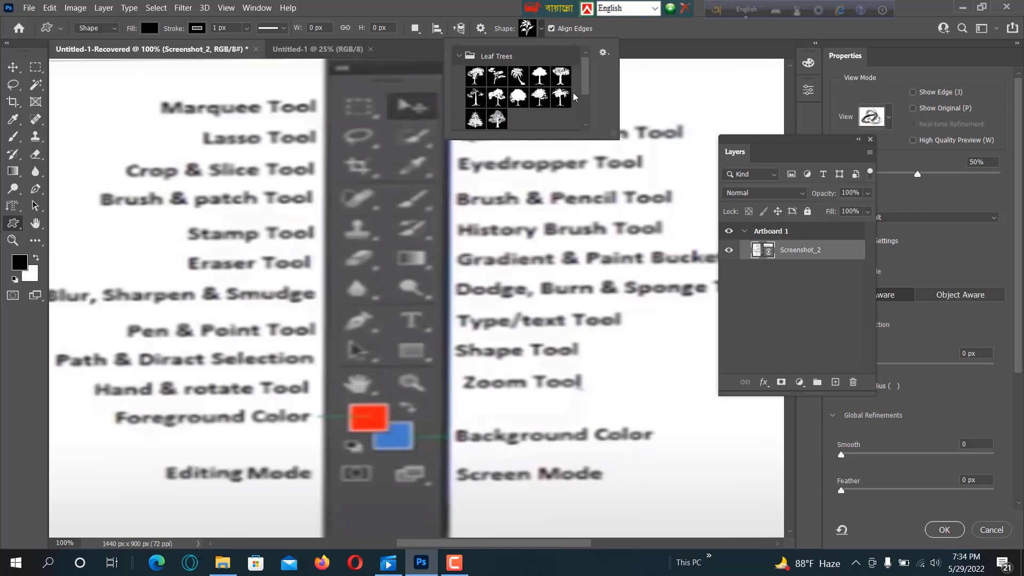
{"action": "left_click_drag", "start_coordinate": [584, 79], "coordinate": [586, 111]}
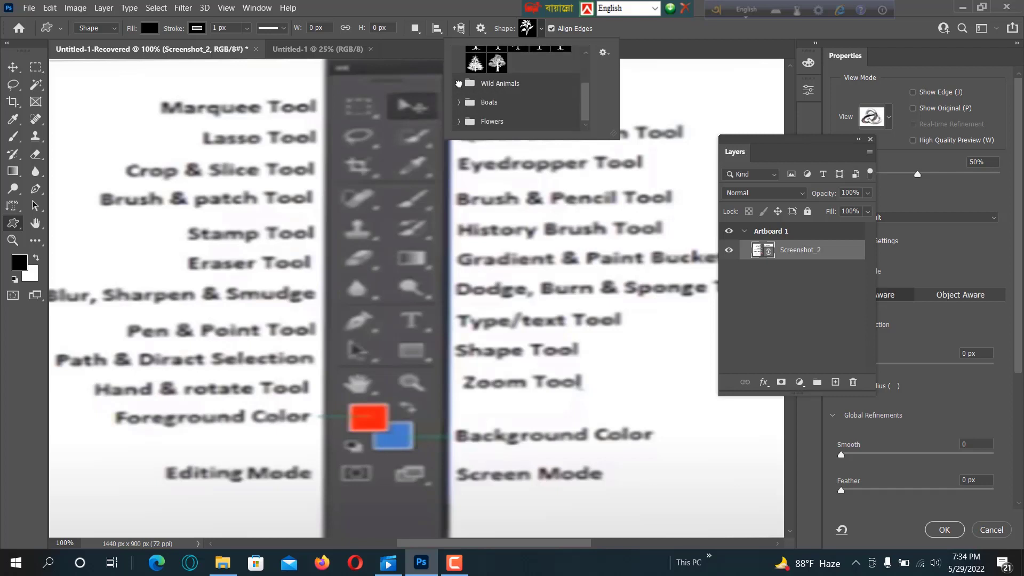
{"action": "left_click", "coordinate": [459, 83]}
{"action": "scroll", "coordinate": [583, 97], "scroll_direction": "down", "scroll_amount": 3}
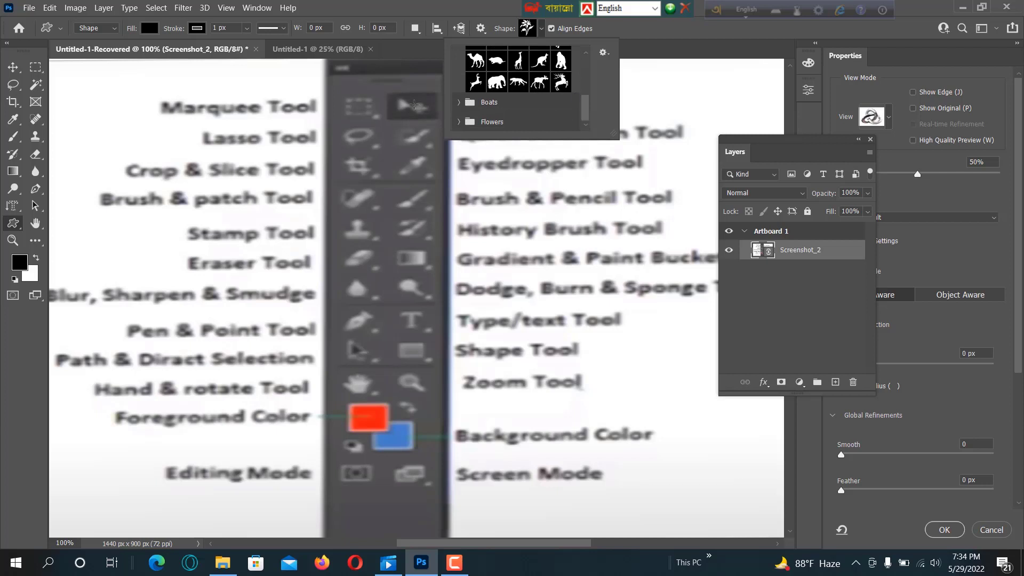
{"action": "left_click", "coordinate": [542, 31]}
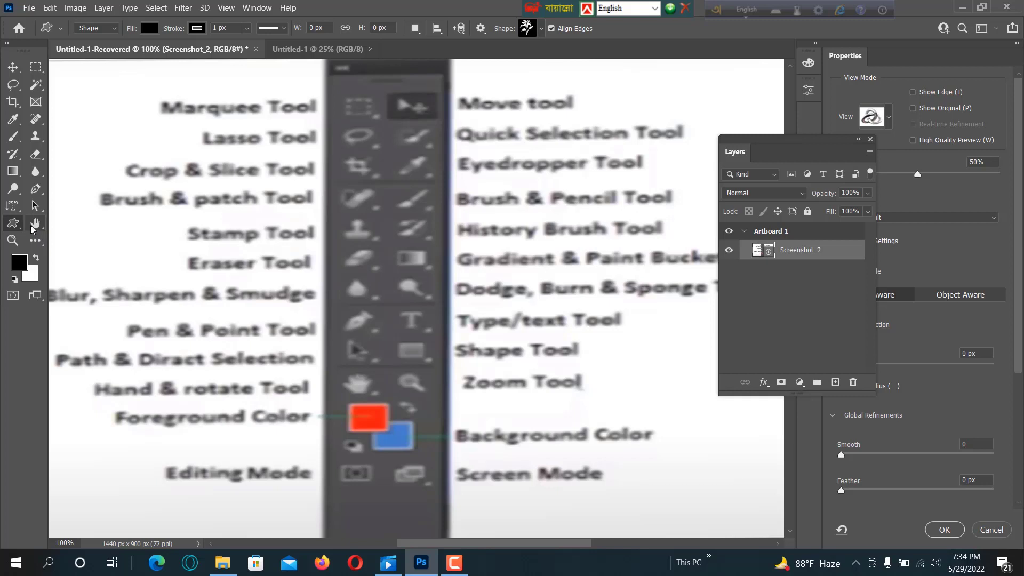
Pan the labelled toolbar image with the Hand tool, and zoom in to 300% and back out to 100% around Eraser Tool
{"action": "left_click", "coordinate": [43, 230]}
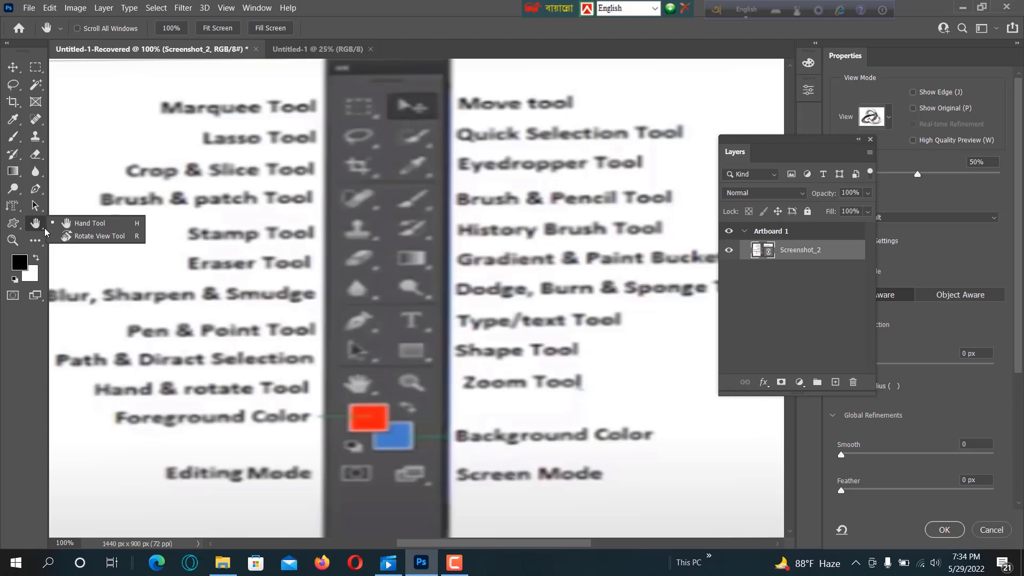
{"action": "mouse_move", "coordinate": [192, 228]}
{"action": "left_mouse_down"}
{"action": "mouse_move", "coordinate": [355, 234]}
{"action": "mouse_move", "coordinate": [202, 238]}
{"action": "left_mouse_up"}
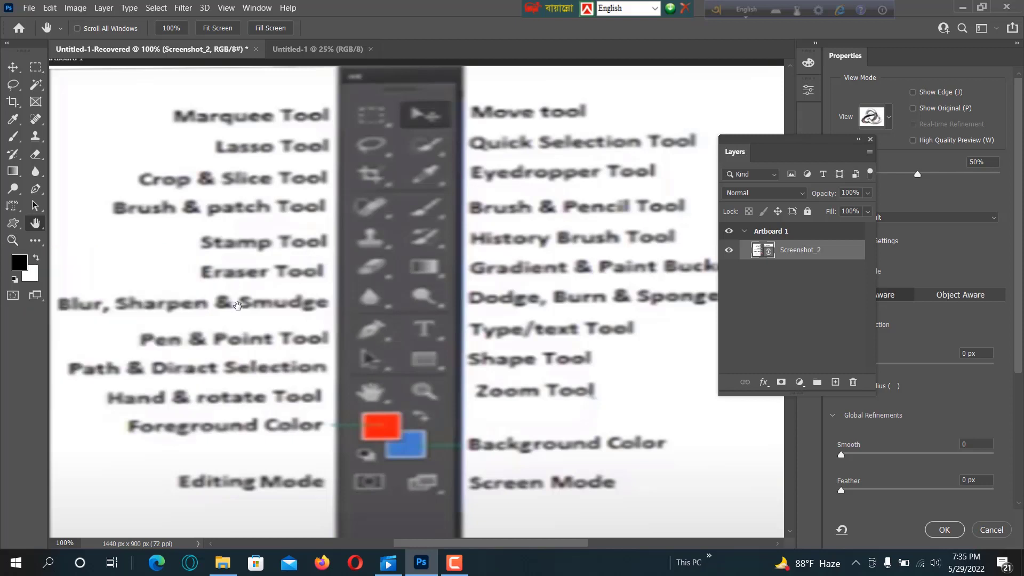
{"action": "left_click", "coordinate": [13, 241]}
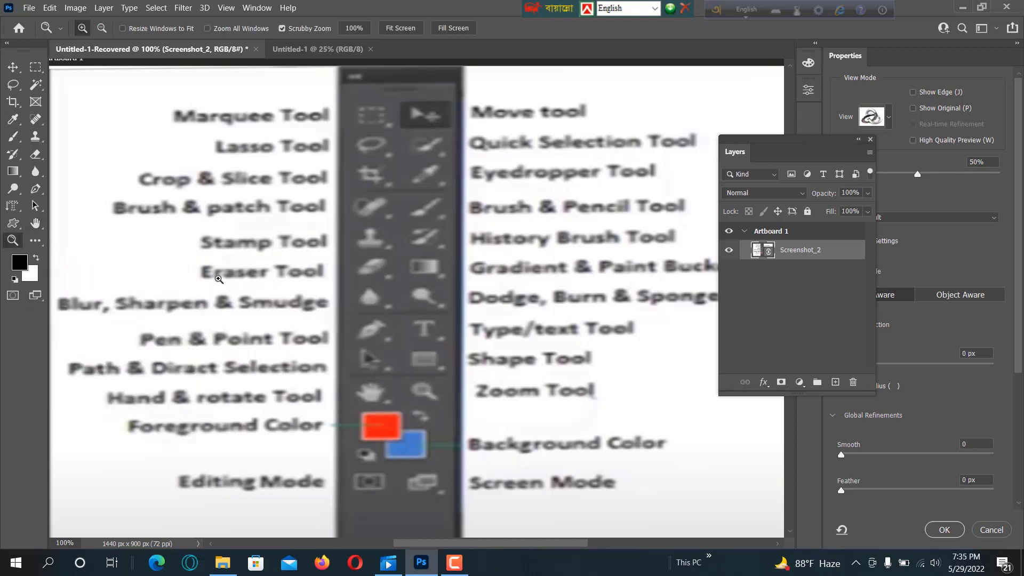
{"action": "left_click", "coordinate": [219, 278]}
{"action": "left_click", "coordinate": [236, 279]}
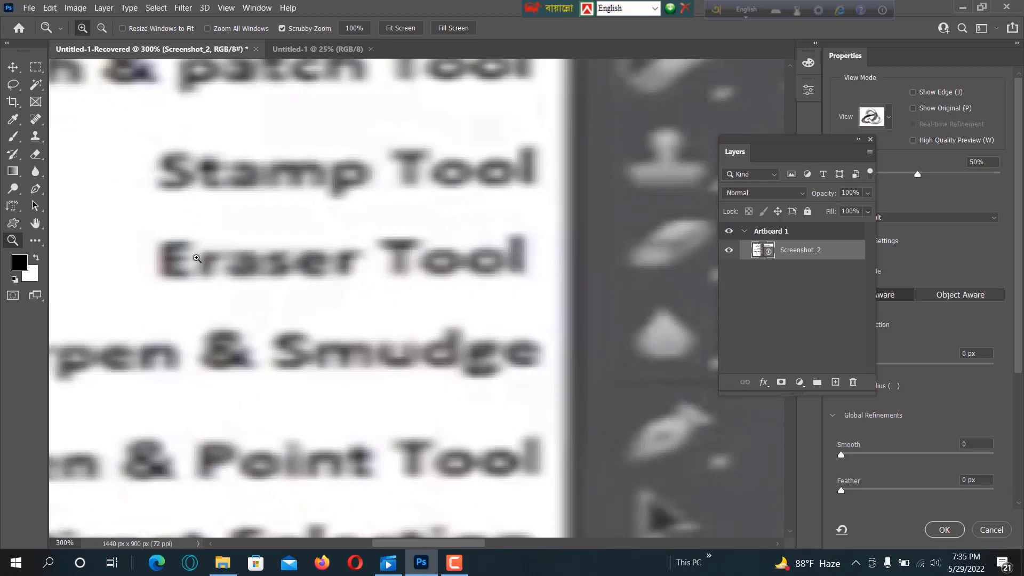
{"action": "key", "text": "alt"}
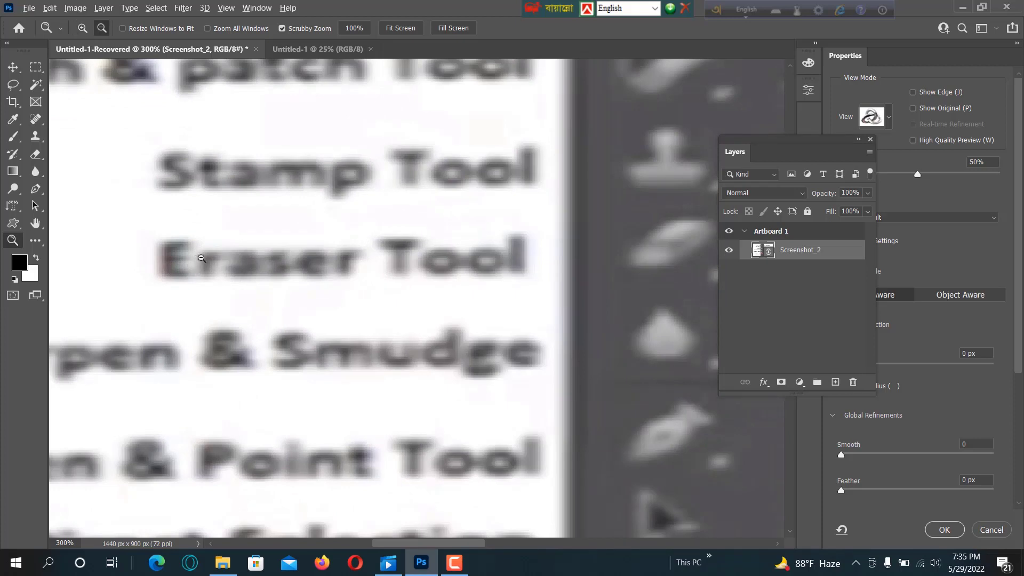
{"action": "key", "text": "alt"}
{"action": "left_click", "coordinate": [240, 263], "text": "alt"}
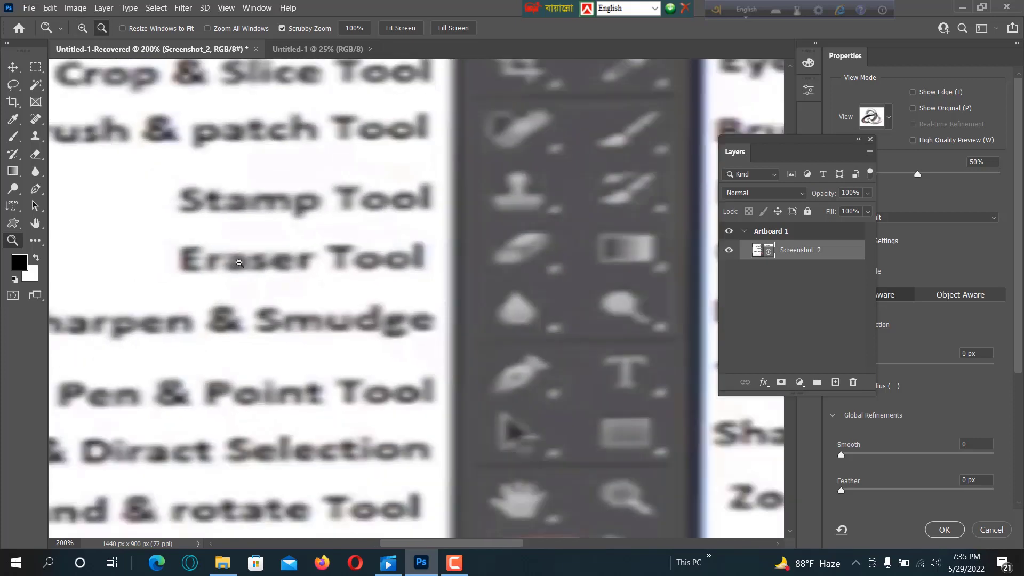
{"action": "left_click", "coordinate": [240, 263], "text": "alt"}
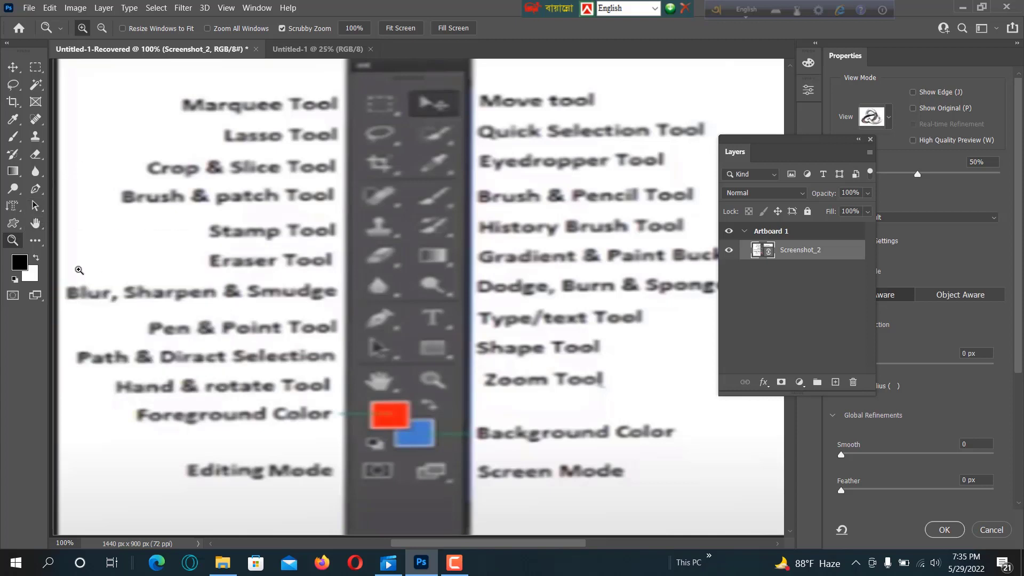
Swap the foreground and background colors back and forth repeatedly
{"action": "left_click", "coordinate": [37, 259]}
{"action": "left_click", "coordinate": [36, 260]}
{"action": "left_click", "coordinate": [37, 260]}
{"action": "left_click", "coordinate": [36, 259]}
{"action": "left_click", "coordinate": [36, 260]}
{"action": "left_click", "coordinate": [36, 260]}
{"action": "left_click", "coordinate": [36, 260]}
{"action": "left_click", "coordinate": [37, 259]}
Set the foreground color to a bright red and swap it with the white background color
{"action": "left_click", "coordinate": [20, 262]}
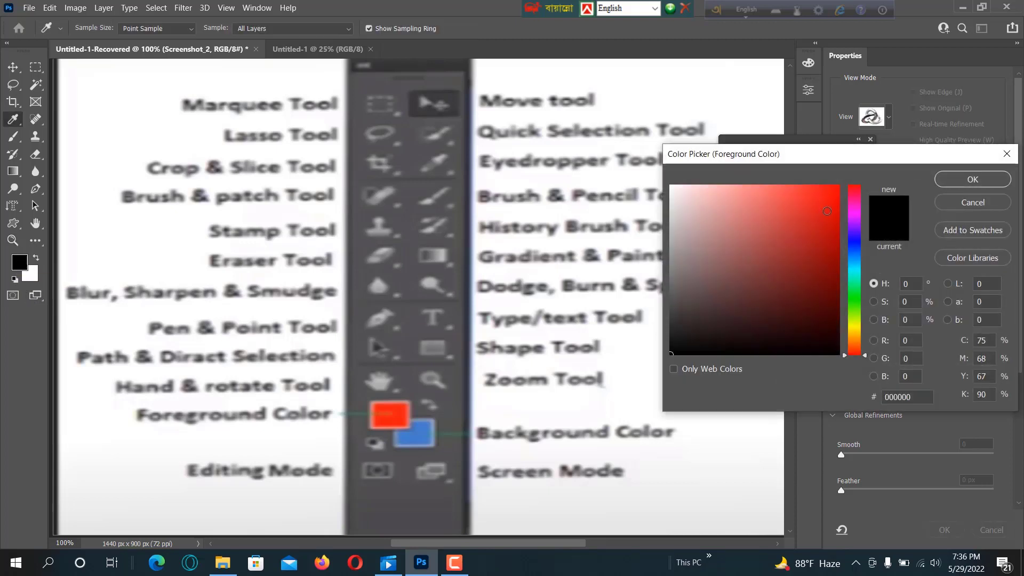
{"action": "left_click", "coordinate": [814, 200]}
{"action": "left_click", "coordinate": [958, 181]}
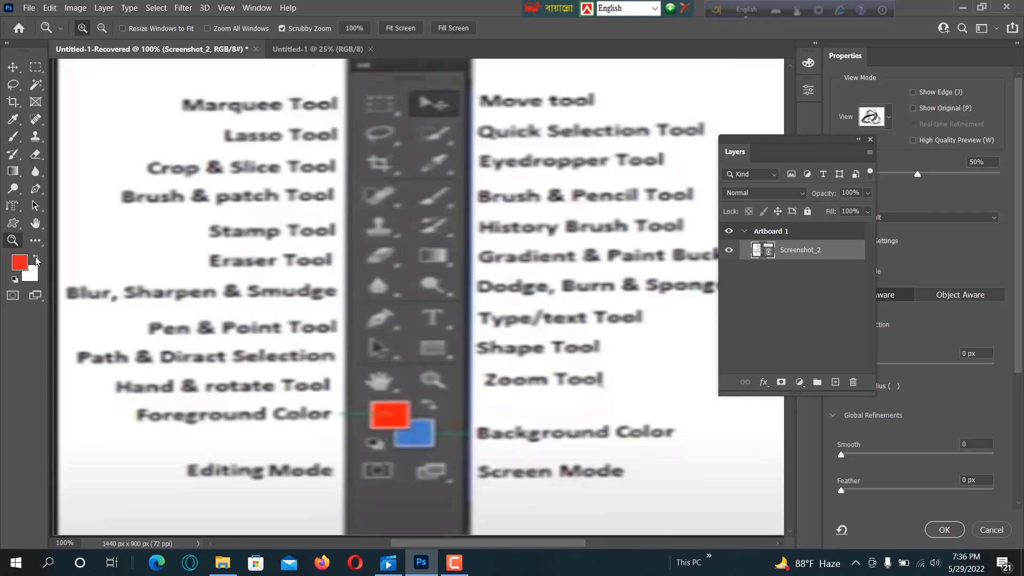
{"action": "left_click", "coordinate": [36, 258]}
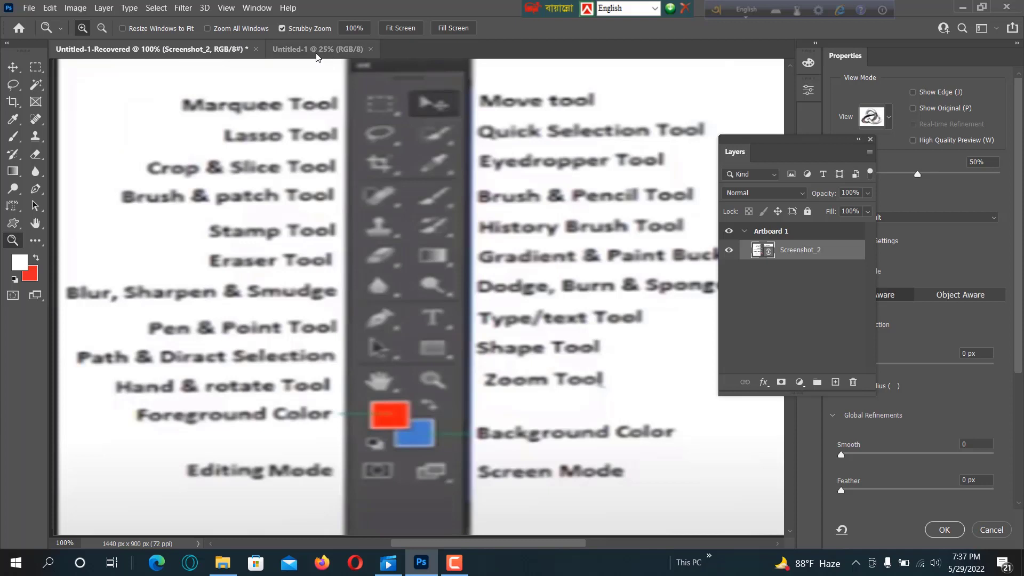
Switch to the Untitled-1 document and draw a wide rectangular marquee selection in the upper part of the page
{"action": "left_click", "coordinate": [297, 53]}
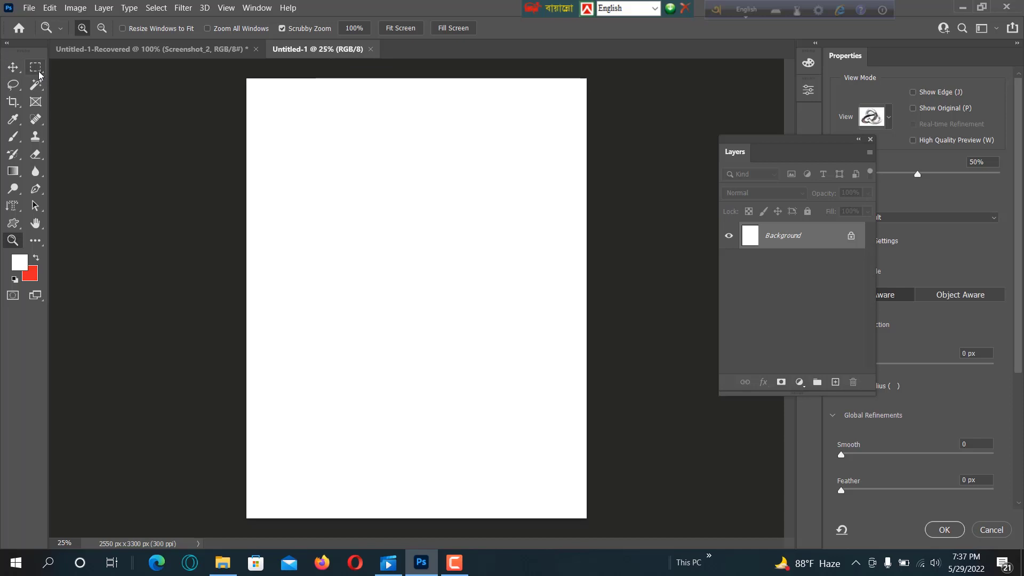
{"action": "left_click_drag", "start_coordinate": [36, 67], "coordinate": [78, 69]}
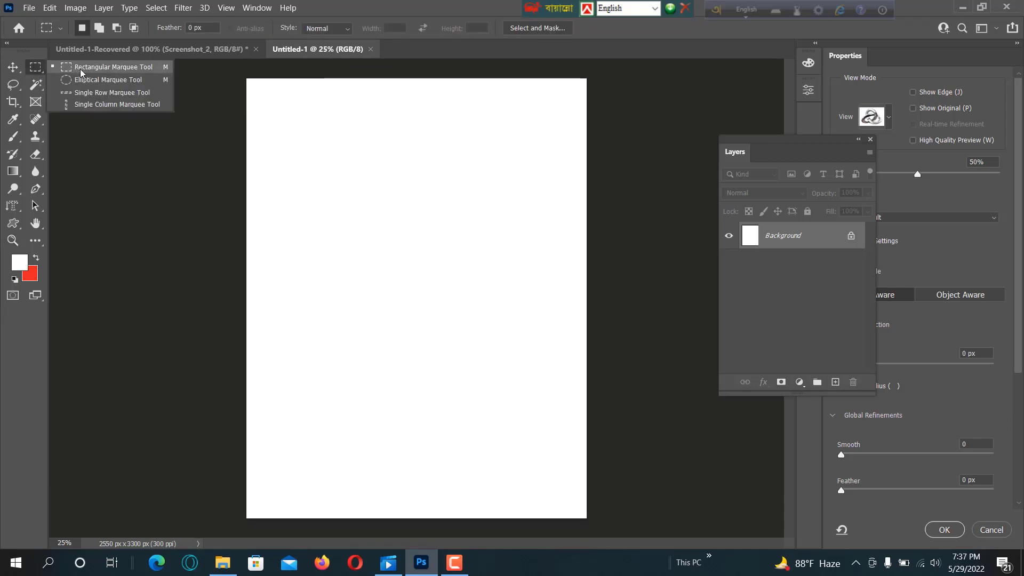
{"action": "left_click", "coordinate": [80, 69]}
{"action": "left_click_drag", "start_coordinate": [282, 119], "coordinate": [484, 244]}
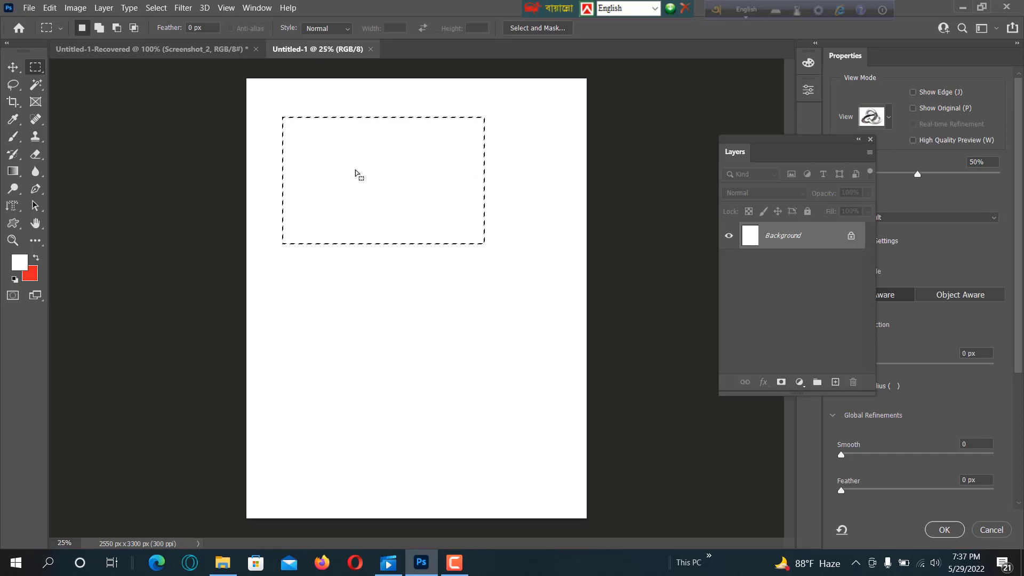
Set the foreground color to a light green with a hue of 102°, and unlock the Background layer
{"action": "left_click", "coordinate": [20, 265]}
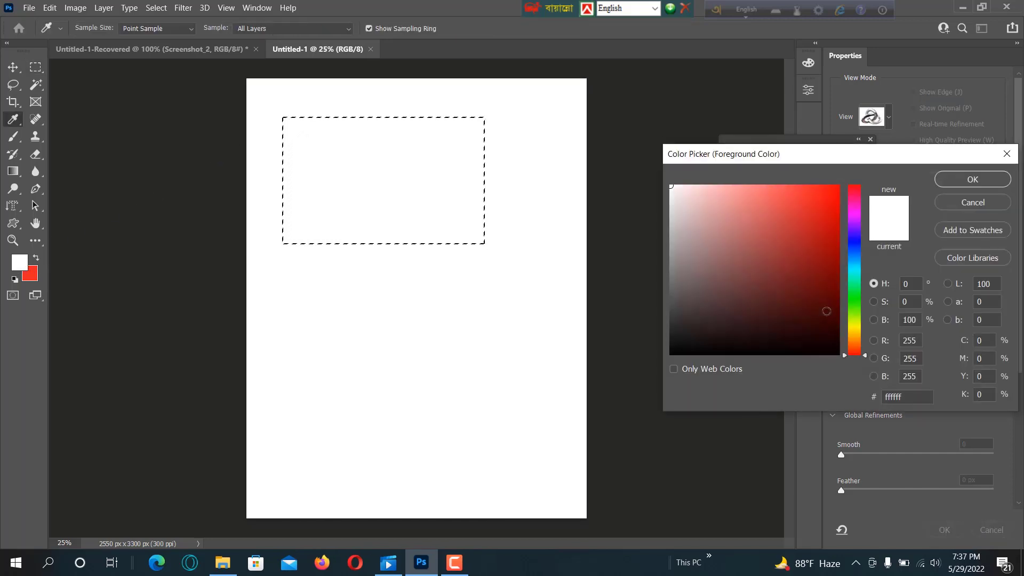
{"action": "left_click", "coordinate": [853, 308]}
{"action": "left_click", "coordinate": [799, 192]}
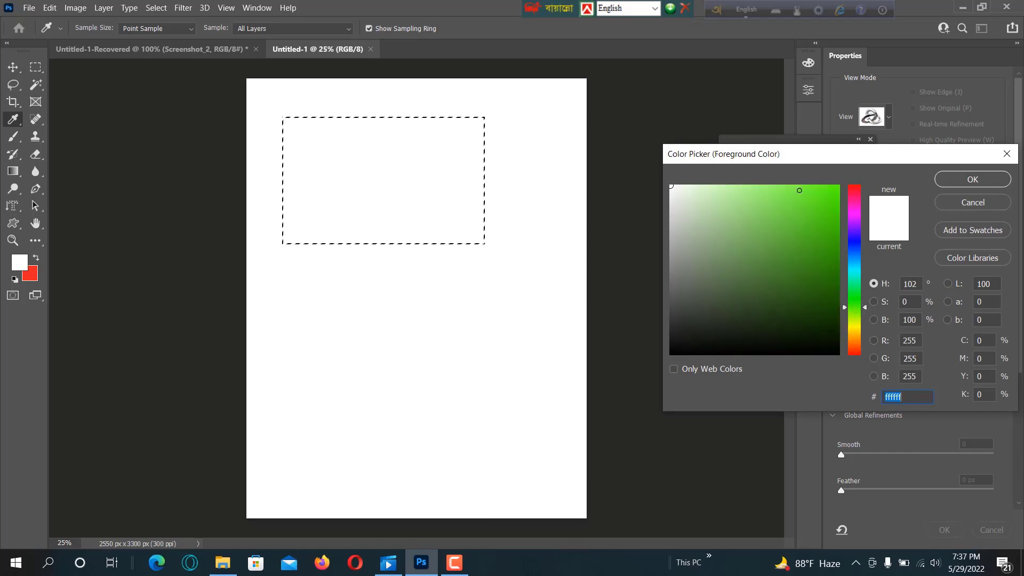
{"action": "left_click", "coordinate": [968, 179]}
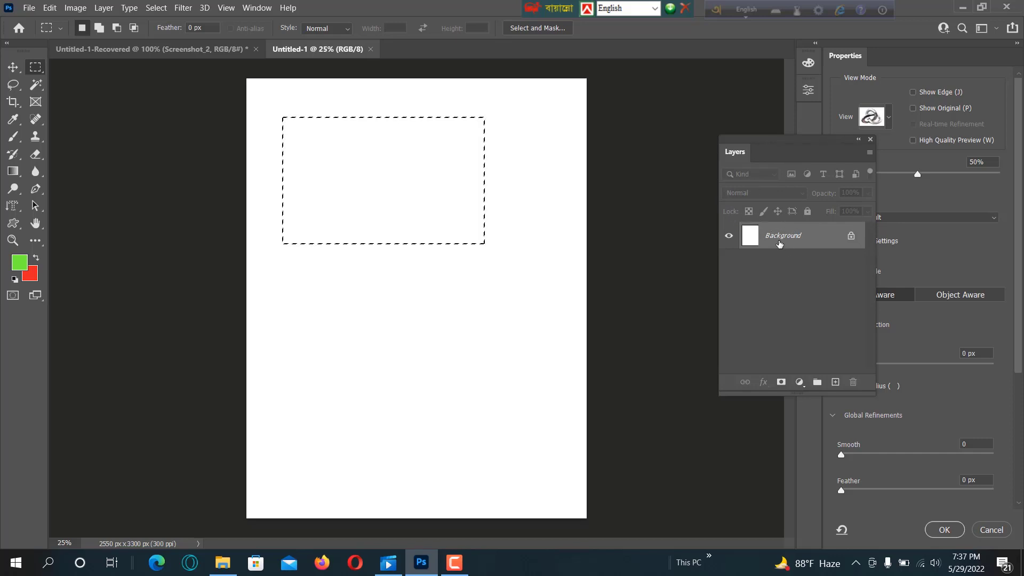
{"action": "left_click", "coordinate": [851, 236]}
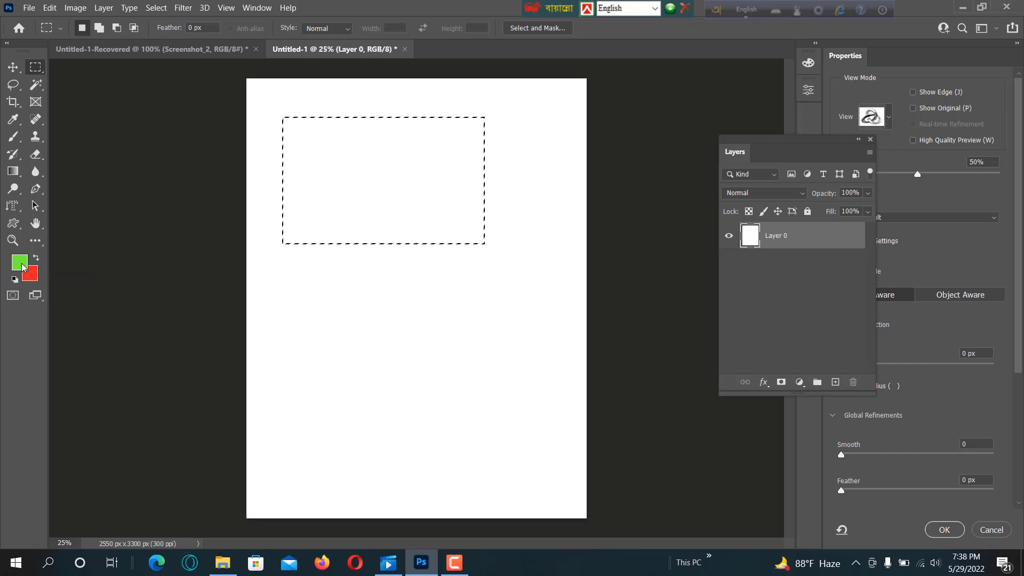
Fill the rectangular selection alternately with the green foreground color and the red background color, ending on red
{"action": "key", "text": "alt+BackSpace"}
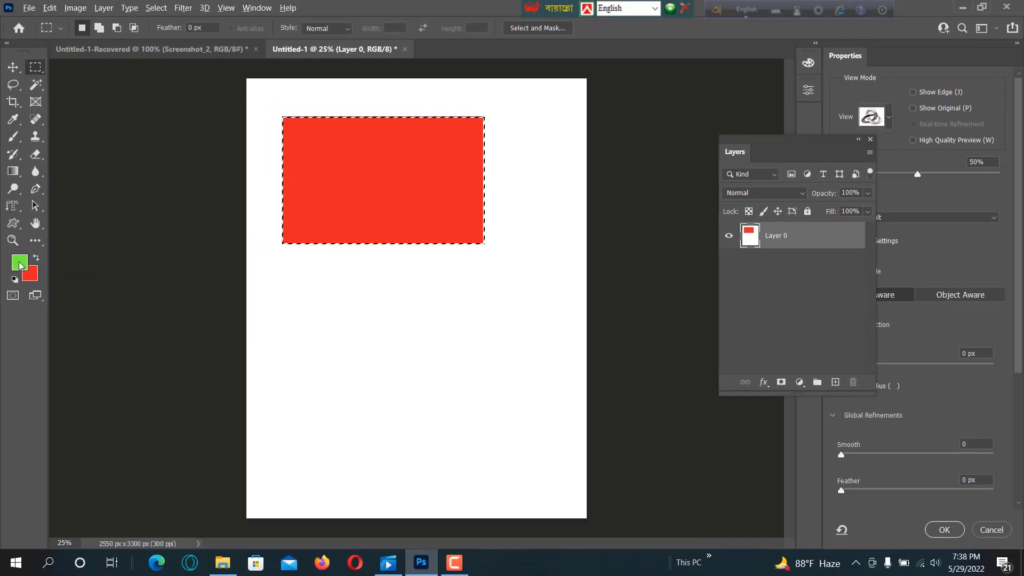
{"action": "key", "text": "alt+BackSpace"}
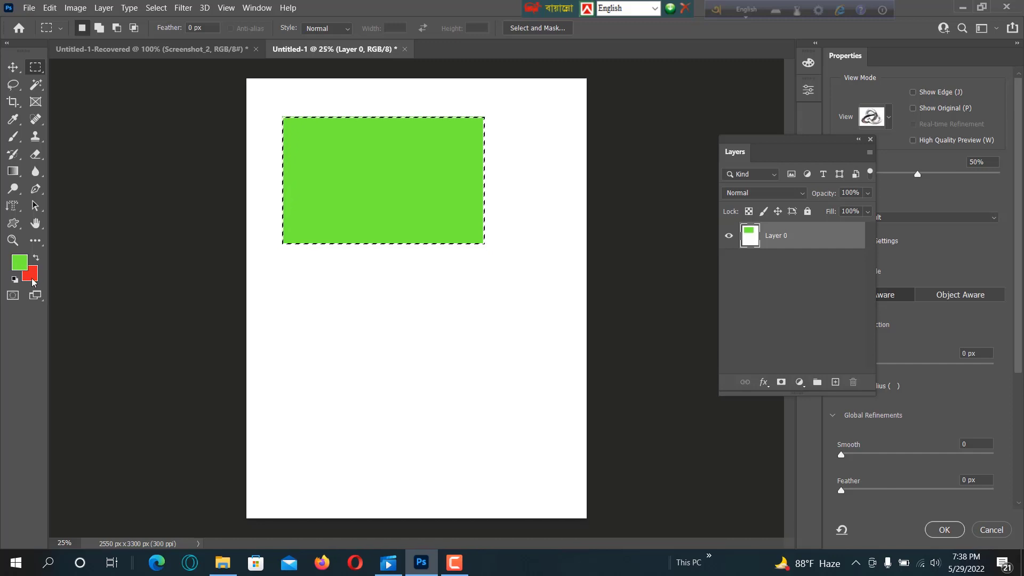
{"action": "key", "text": "ctrl+BackSpace"}
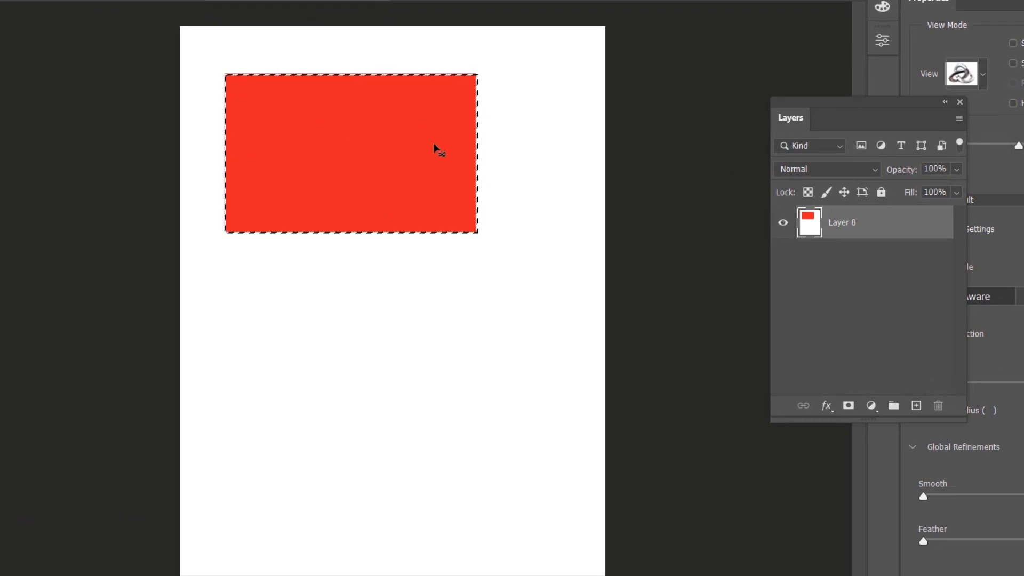
Shift the red-filled rectangle slightly to the right and deselect it
{"action": "left_click_drag", "start_coordinate": [390, 152], "coordinate": [416, 178]}
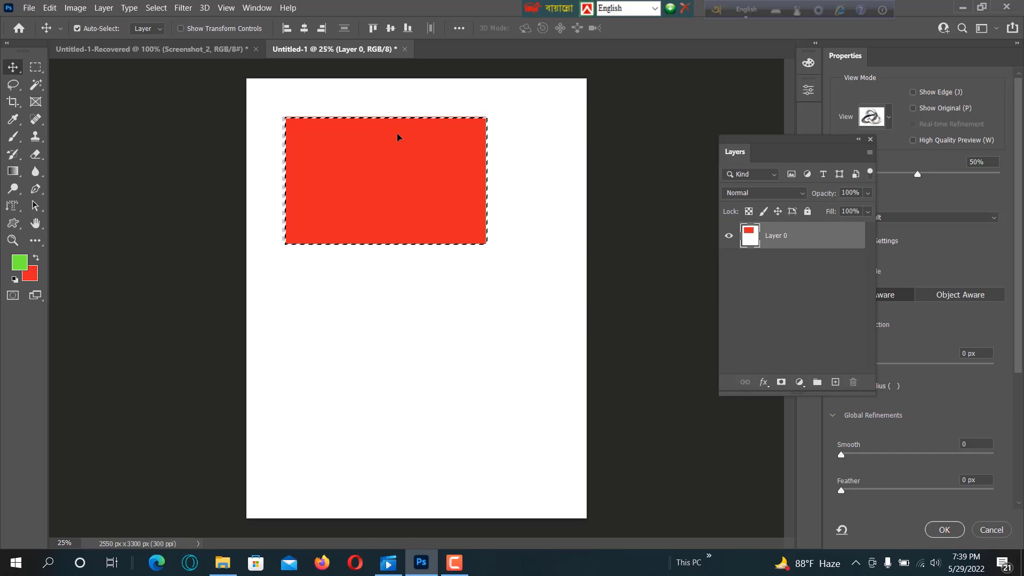
{"action": "left_click", "coordinate": [130, 8]}
{"action": "mouse_move", "coordinate": [157, 8]}
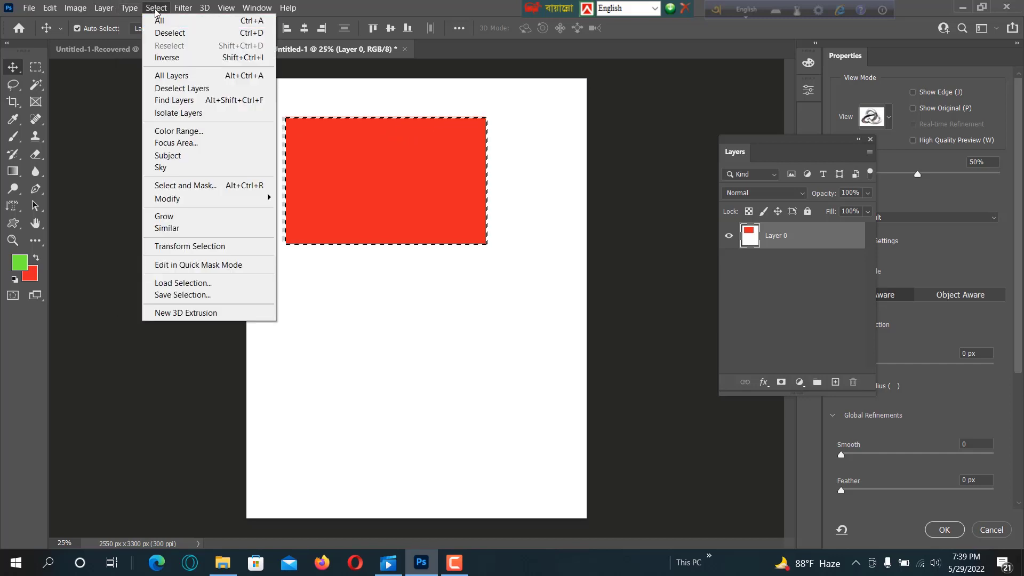
{"action": "left_click", "coordinate": [252, 34]}
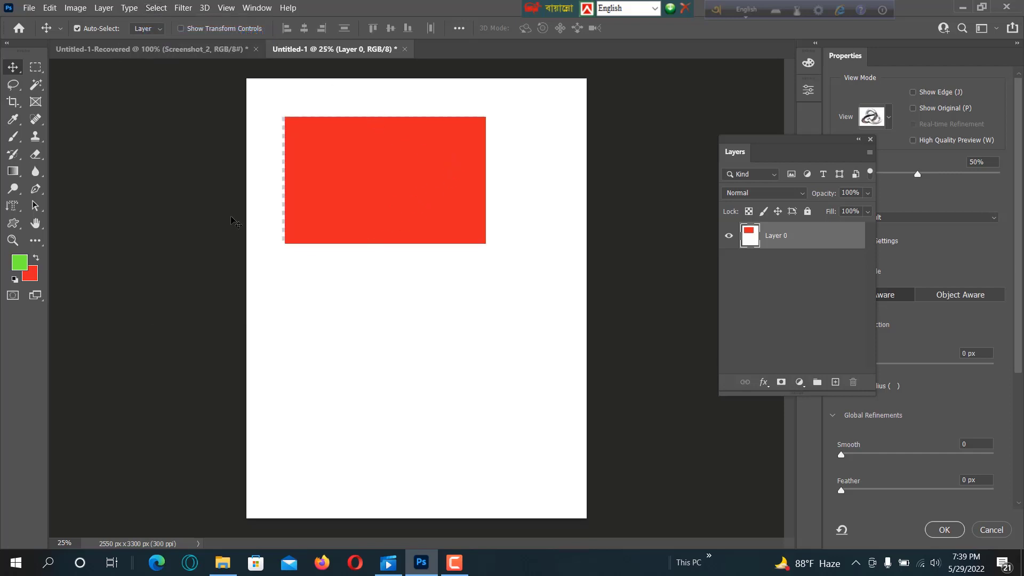
Draw an elliptical marquee selection on the white area below the red rectangle and delete the pixels at its shifted position
{"action": "left_click", "coordinate": [42, 72]}
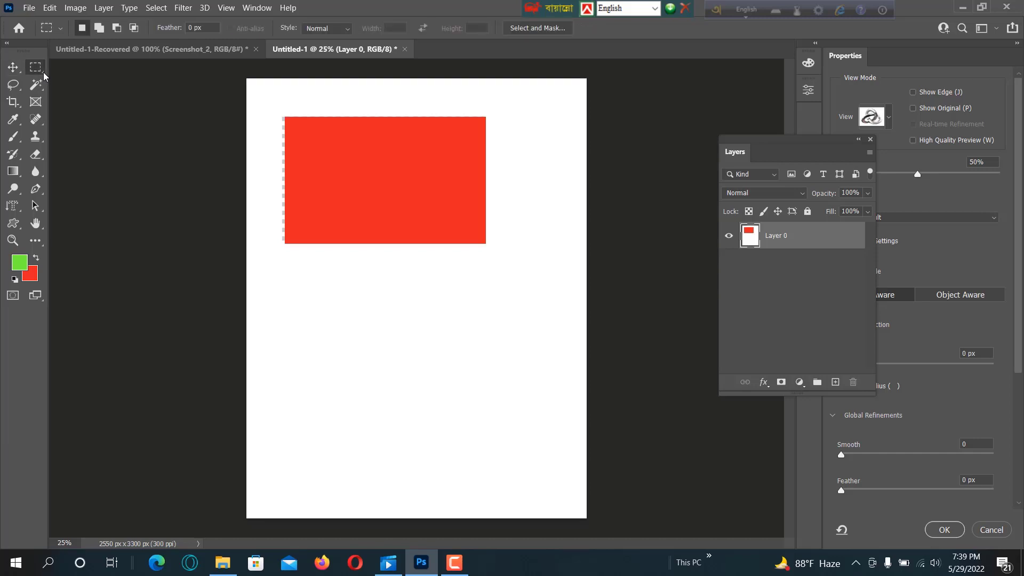
{"action": "right_click", "coordinate": [43, 72]}
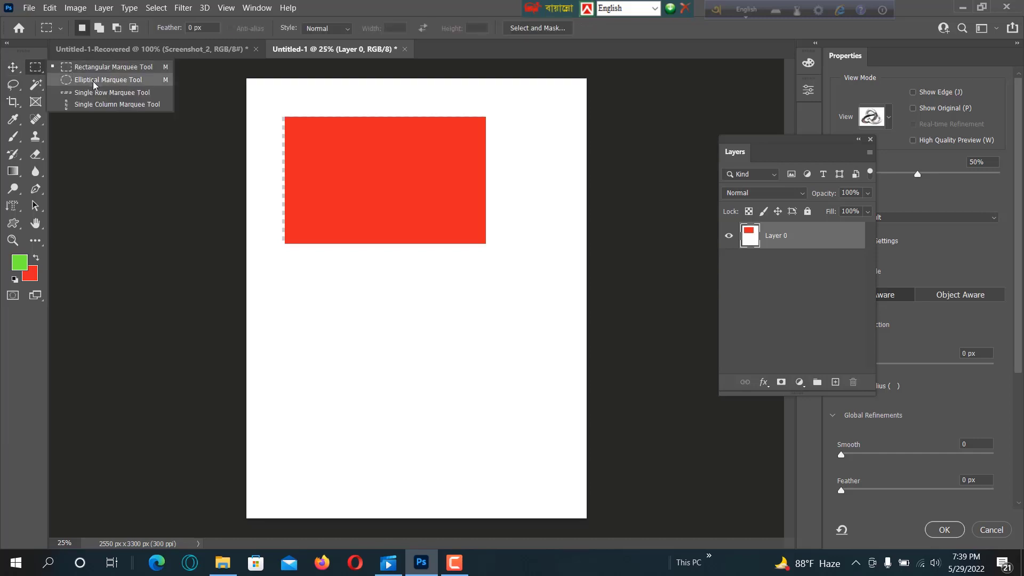
{"action": "left_click", "coordinate": [92, 81]}
{"action": "left_click_drag", "start_coordinate": [346, 283], "coordinate": [534, 442]}
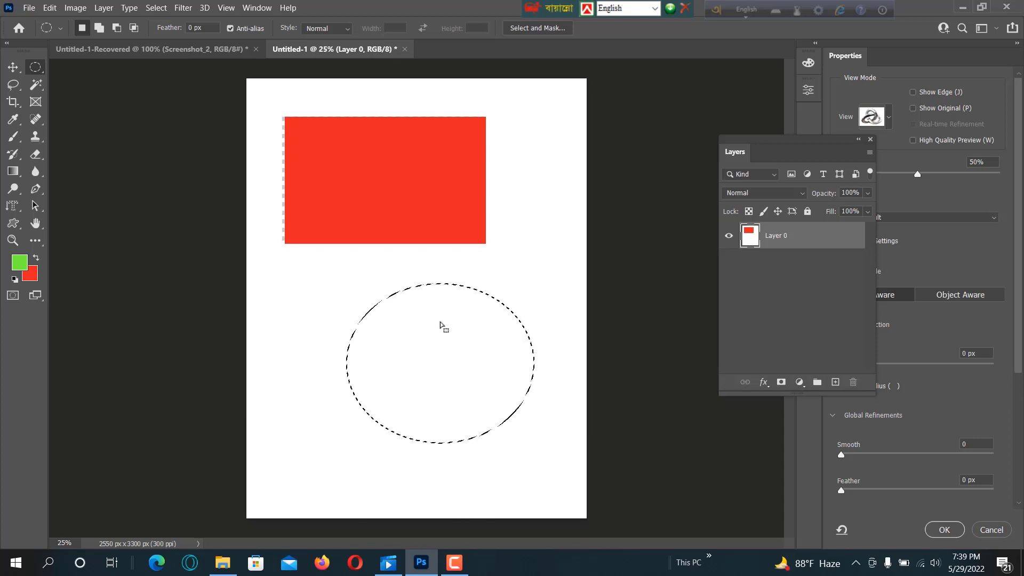
{"action": "left_click_drag", "start_coordinate": [440, 322], "coordinate": [399, 322]}
{"action": "key", "text": "Delete"}
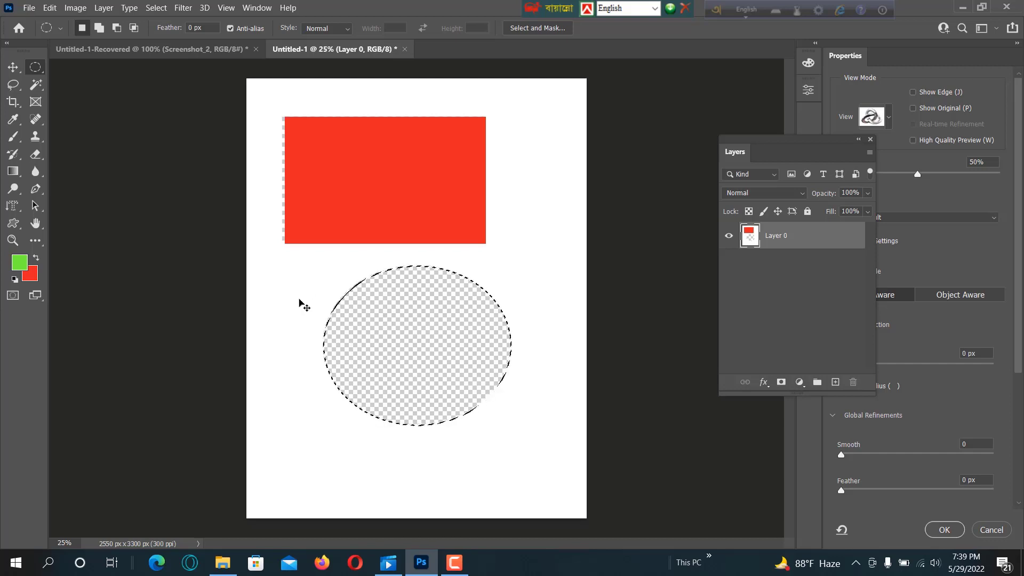
Undo the deletion, the shift and the elliptical selection
{"action": "key", "text": "ctrl+z"}
{"action": "key", "text": "ctrl+z"}
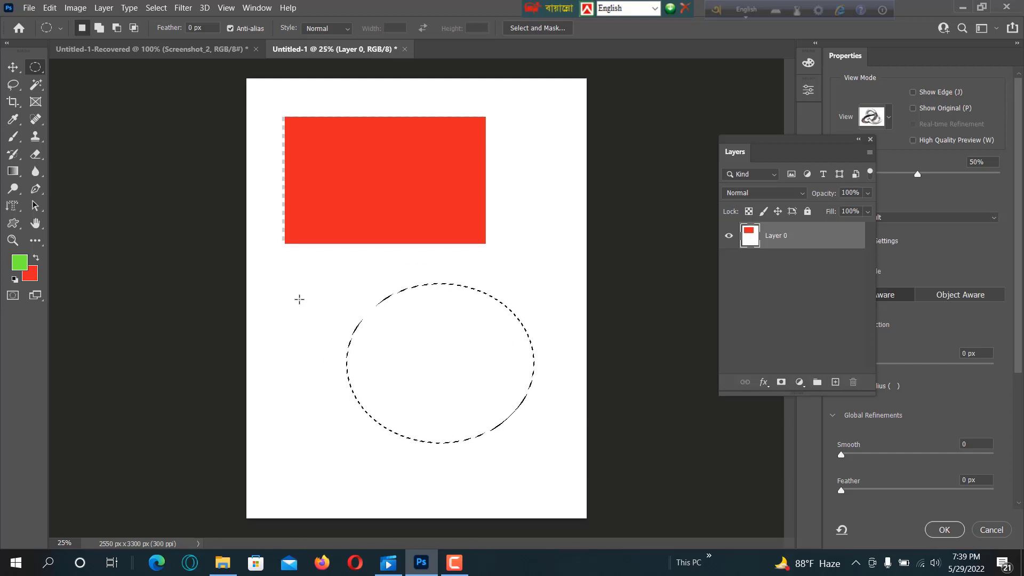
{"action": "key", "text": "ctrl+z"}
Draw a circular marquee selection inside the red rectangle, fill it with the light green foreground color and move it right and down
{"action": "right_click", "coordinate": [40, 73]}
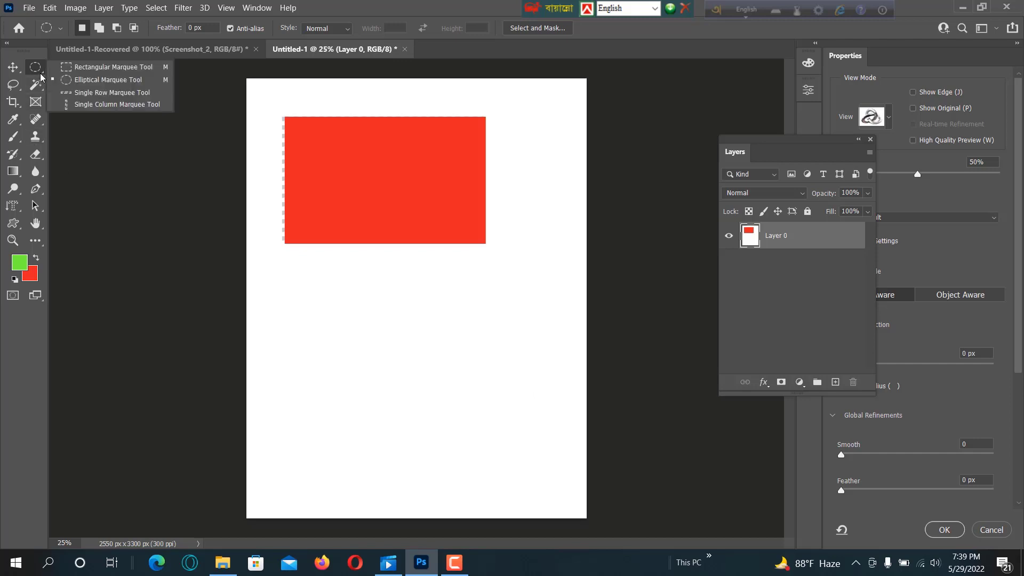
{"action": "left_click", "coordinate": [69, 74]}
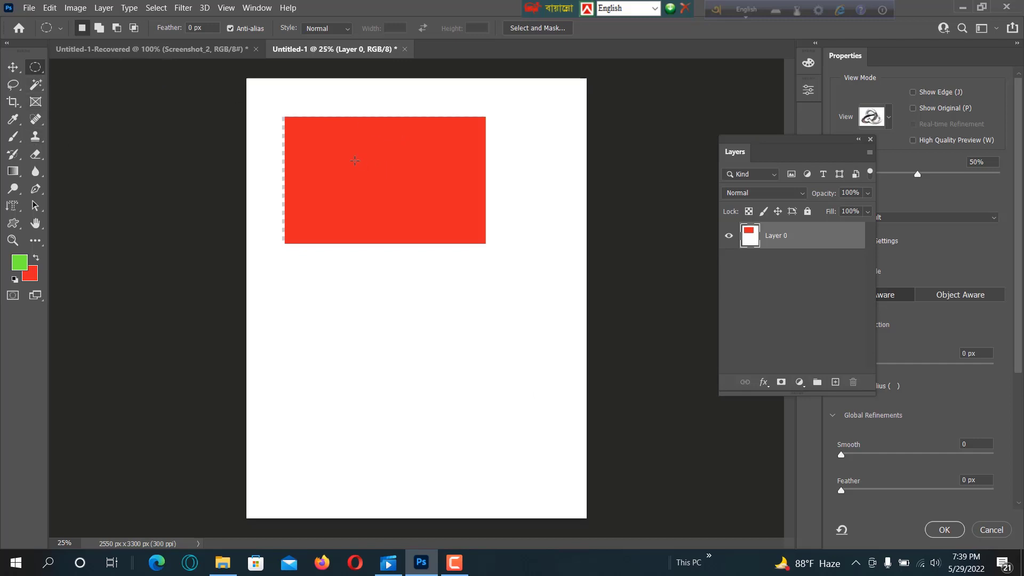
{"action": "left_click_drag", "start_coordinate": [349, 151], "coordinate": [442, 211]}
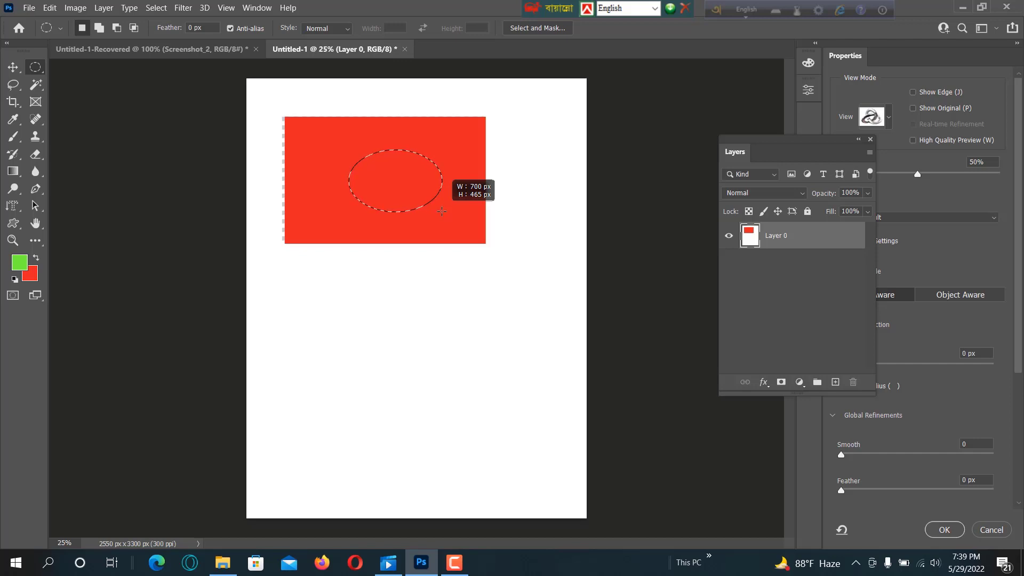
{"action": "left_click_drag", "start_coordinate": [441, 212], "coordinate": [421, 213]}
{"action": "key", "text": "alt+shift"}
{"action": "key", "text": "v"}
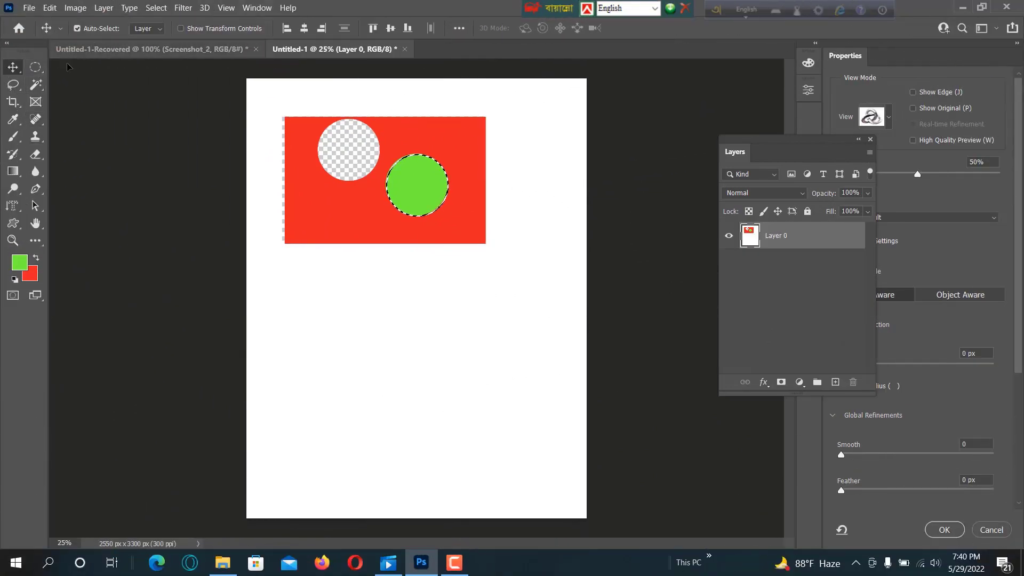
Draw a wide rectangular marquee selection on the white area below the red rectangle
{"action": "left_click", "coordinate": [41, 70]}
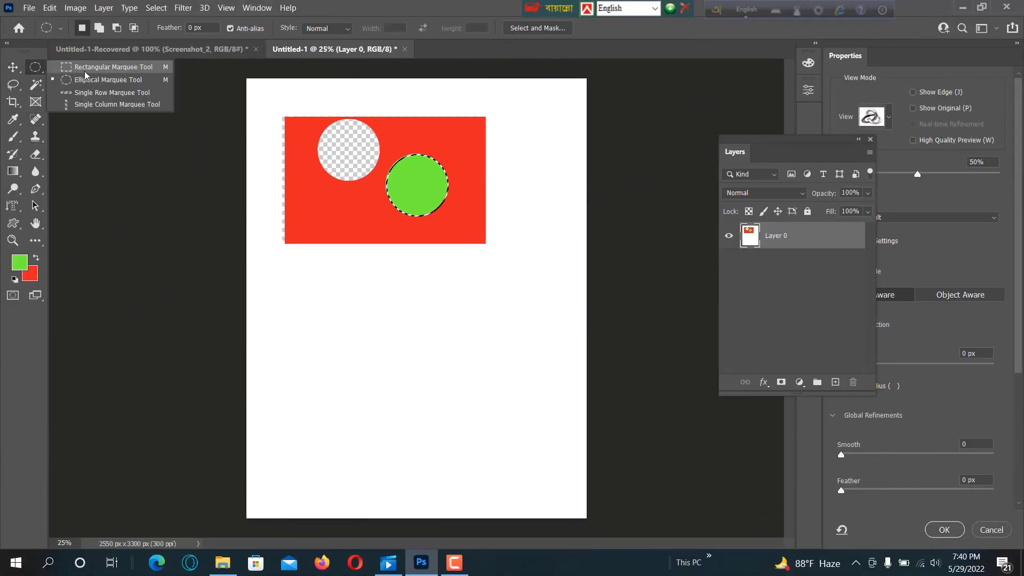
{"action": "left_click", "coordinate": [85, 69]}
{"action": "left_click_drag", "start_coordinate": [293, 297], "coordinate": [519, 391]}
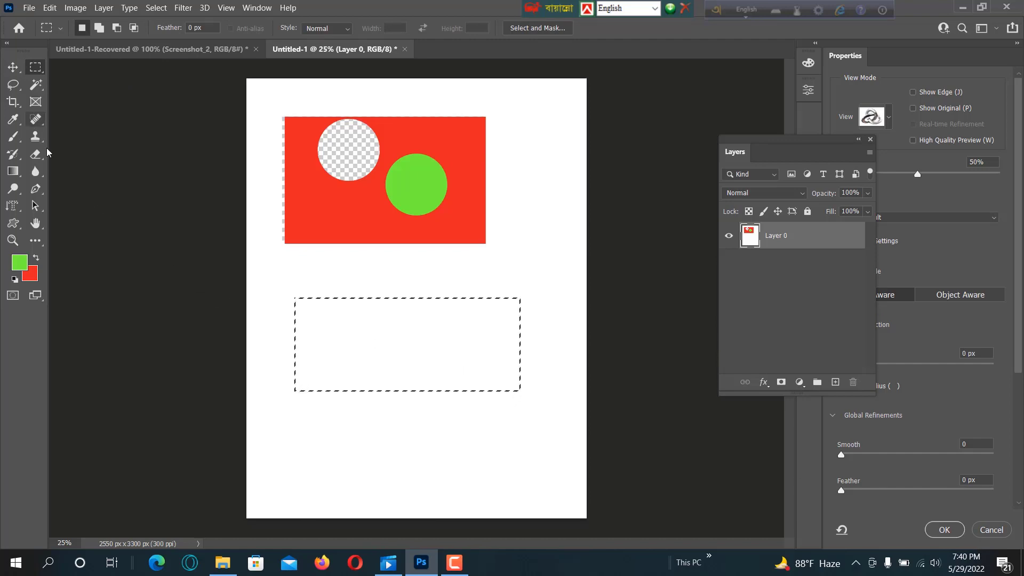
Set the foreground color to a darker green, #4cc816, and fill the rectangular selection with it
{"action": "left_click", "coordinate": [24, 262]}
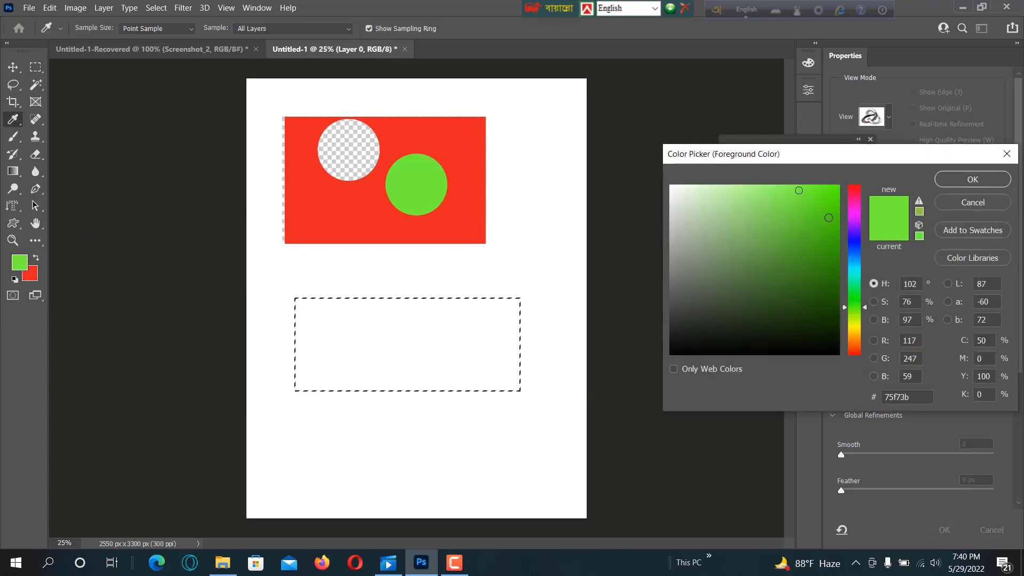
{"action": "left_click", "coordinate": [825, 221]}
{"action": "left_click", "coordinate": [958, 182]}
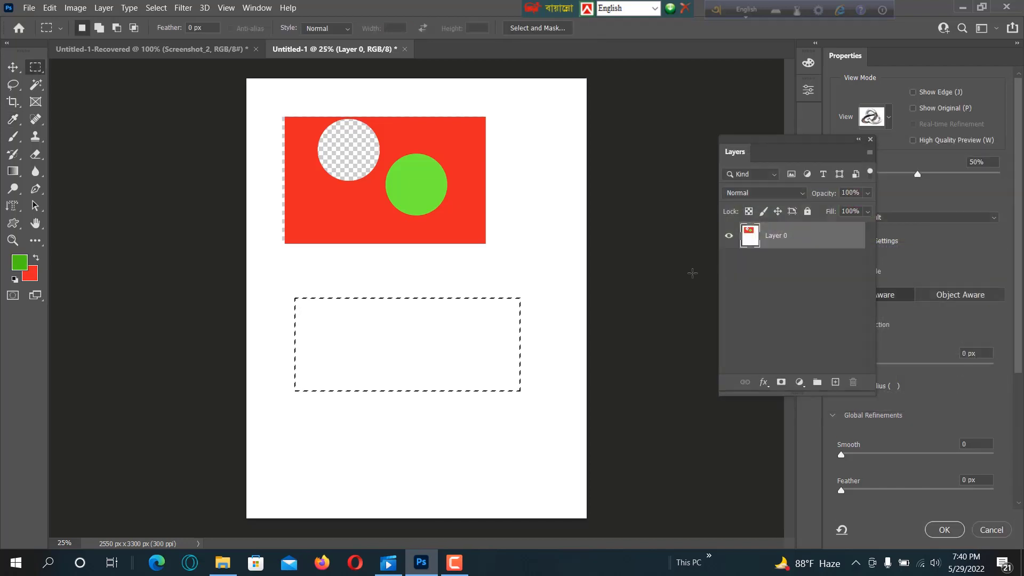
{"action": "key", "text": "alt+BackSpace"}
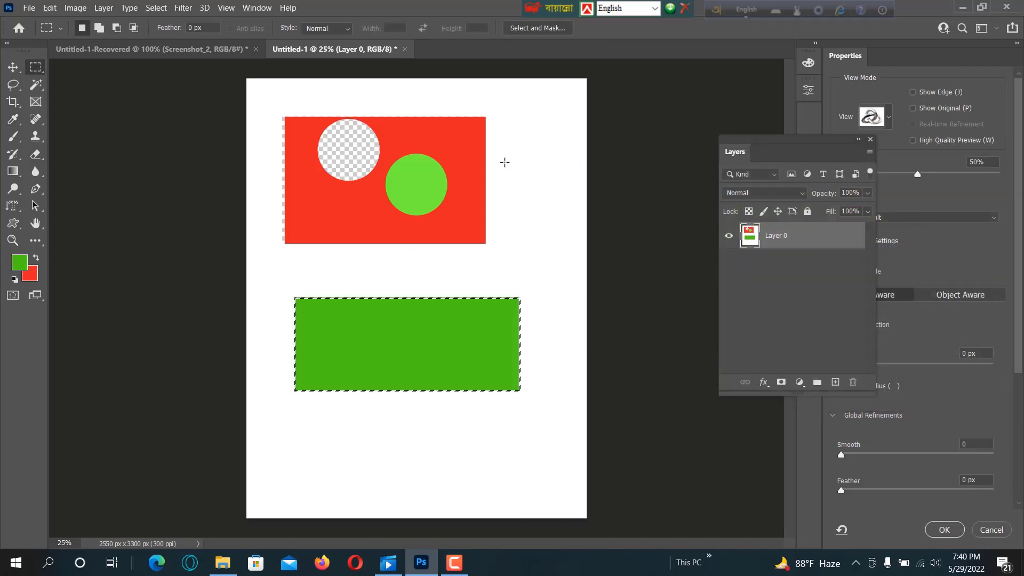
Add a new empty layer above Layer 0 and clear the rectangular selection
{"action": "left_click", "coordinate": [835, 382]}
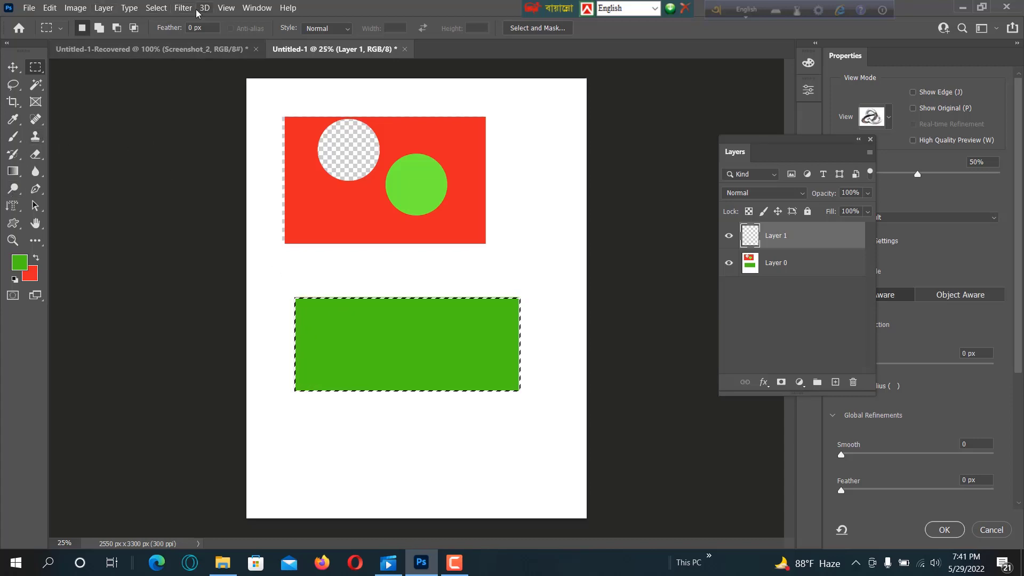
{"action": "left_click", "coordinate": [156, 8]}
{"action": "left_click", "coordinate": [176, 33]}
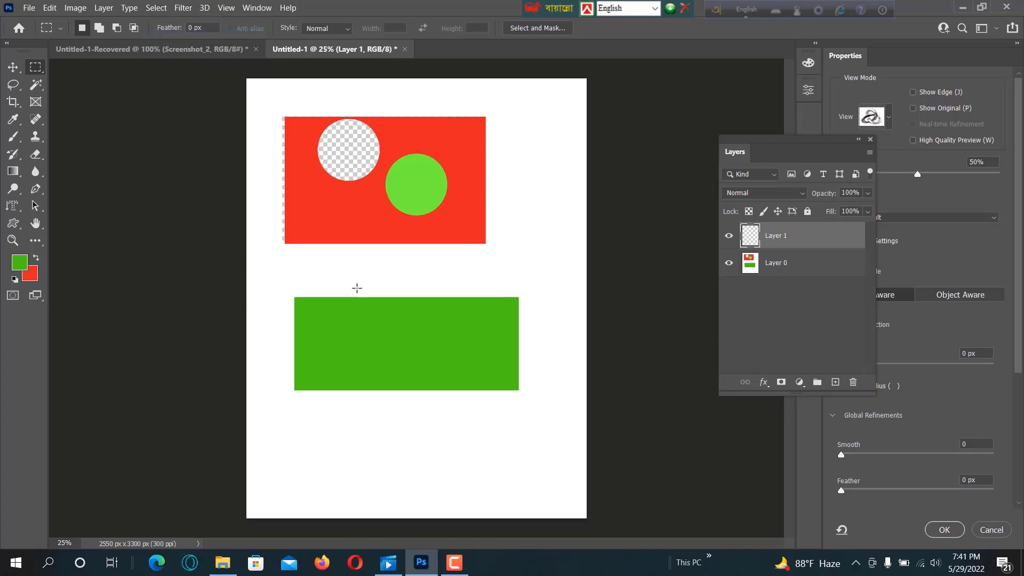
Draw a circular selection with the Elliptical Marquee tool near the middle of the dark green rectangle
{"action": "right_click", "coordinate": [42, 73]}
{"action": "left_click", "coordinate": [77, 79]}
{"action": "left_click_drag", "start_coordinate": [400, 337], "coordinate": [482, 370]}
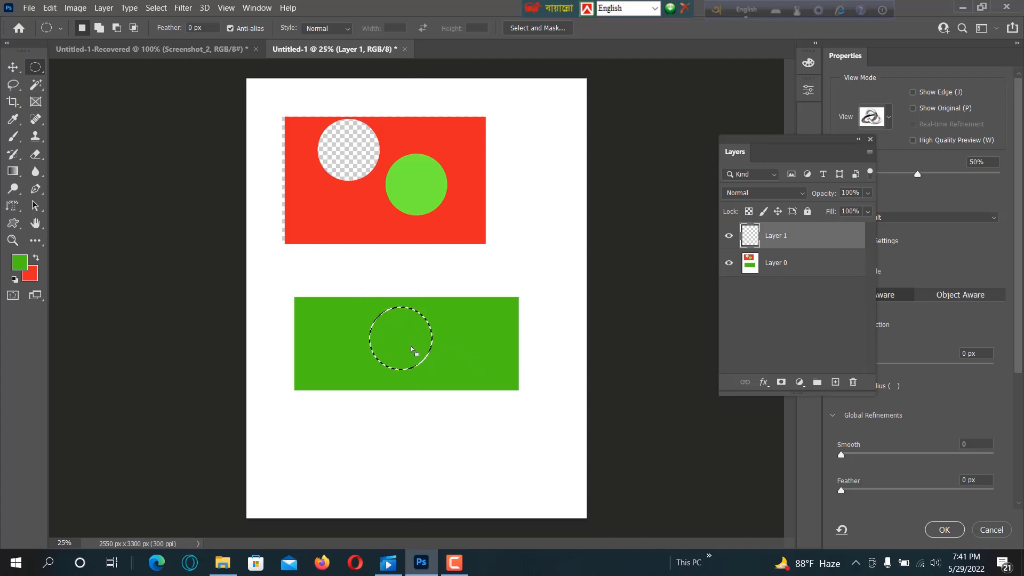
{"action": "key", "text": "shift+alt"}
{"action": "left_click_drag", "start_coordinate": [393, 335], "coordinate": [431, 341]}
{"action": "key", "text": "ctrl+z"}
Nudge the circular selection to the right and back left until it sits slightly right of the green rectangle's center
{"action": "key", "text": "shift+Right"}
{"action": "key", "text": "shift+Right"}
{"action": "key", "text": "shift+Right"}
{"action": "key", "text": "shift+Right"}
{"action": "key", "text": "shift+Right"}
{"action": "key", "text": "shift+Right"}
{"action": "key", "text": "shift+Right"}
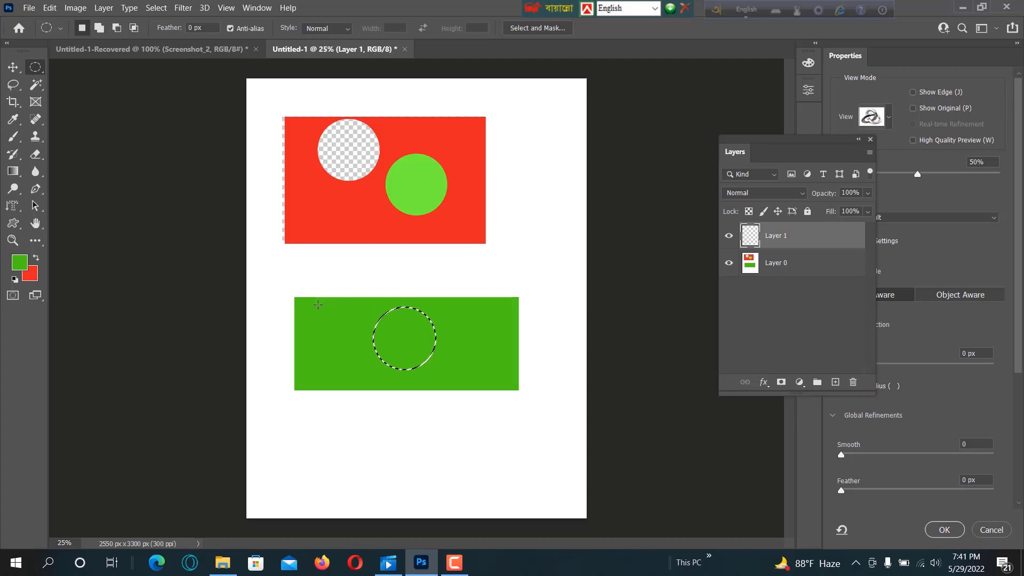
{"action": "key", "text": "shift+Right"}
{"action": "key", "text": "shift+Right"}
{"action": "key", "text": "shift+Right"}
{"action": "key", "text": "shift+Right"}
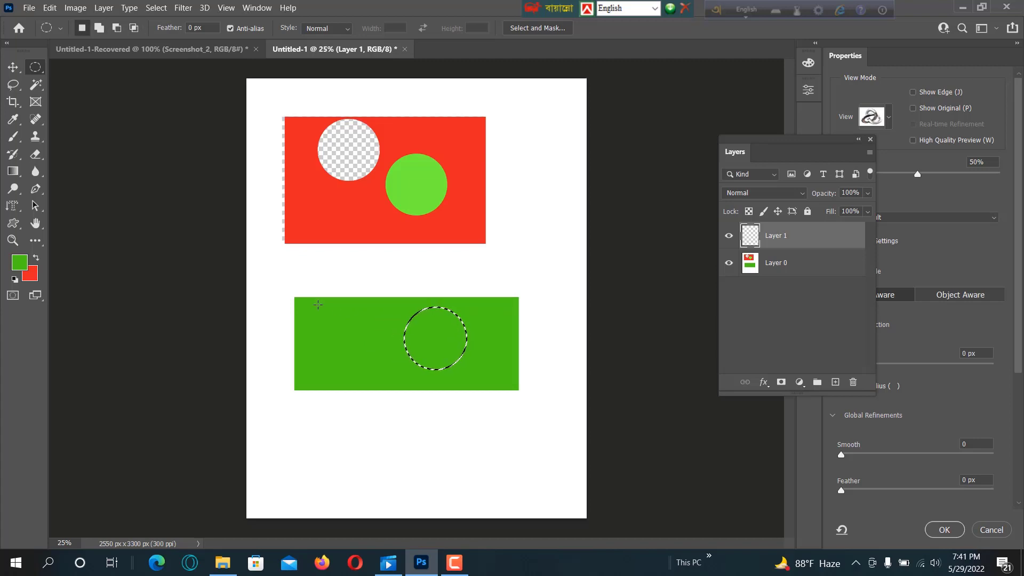
{"action": "key", "text": "shift+Right"}
{"action": "key", "text": "shift+Right"}
{"action": "key", "text": "shift+Right"}
{"action": "key", "text": "shift+Right"}
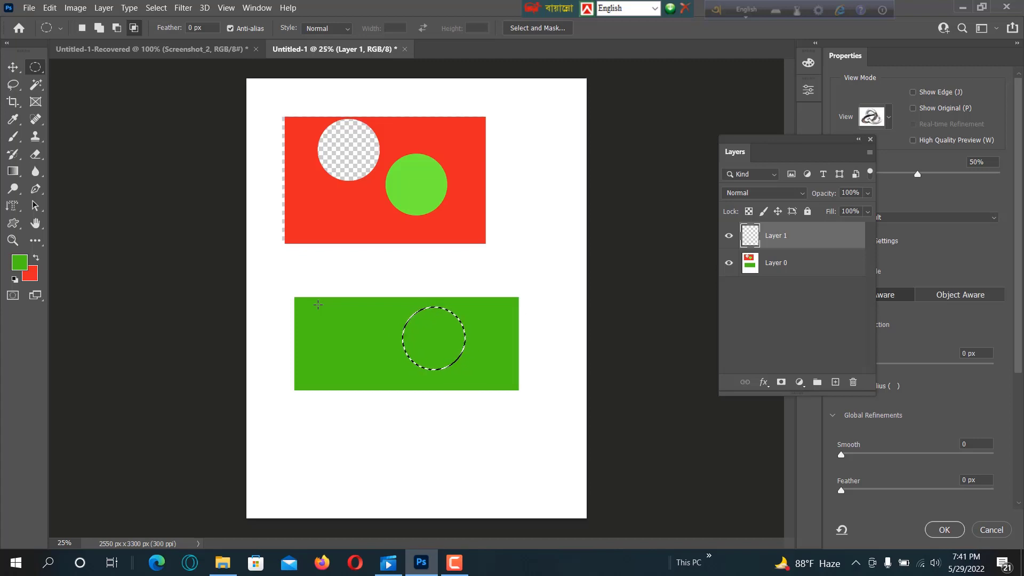
{"action": "key", "text": "shift+Right"}
{"action": "key", "text": "shift+Right"}
{"action": "key", "text": "shift+Right"}
{"action": "key", "text": "shift+Right"}
{"action": "key", "text": "shift+Right"}
{"action": "key", "text": "shift+Right"}
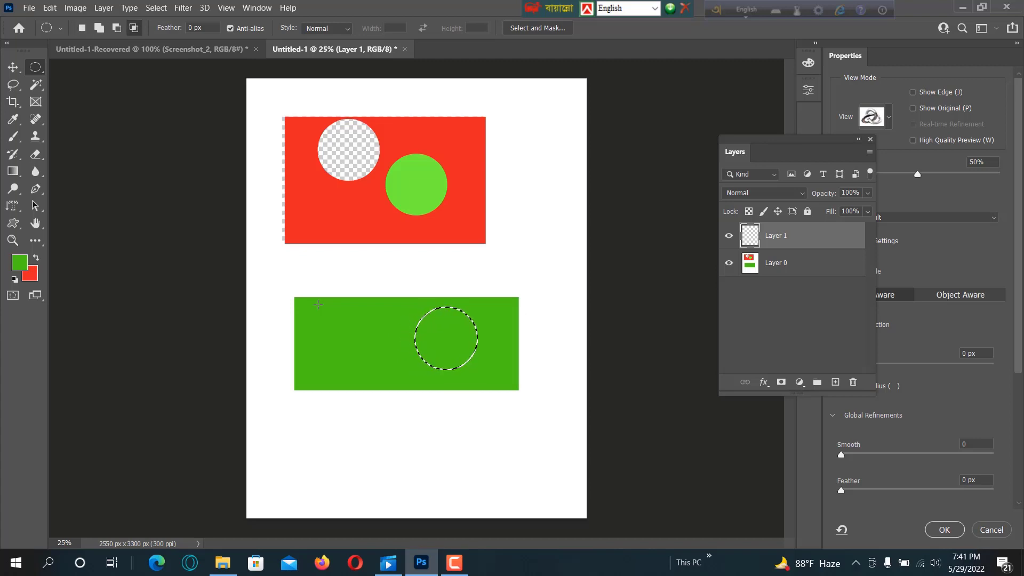
{"action": "key", "text": "shift+Left"}
{"action": "key", "text": "shift+Left"}
{"action": "key", "text": "shift+Left"}
{"action": "key", "text": "shift+Left"}
{"action": "key", "text": "shift+Left"}
{"action": "key", "text": "shift+Left"}
{"action": "key", "text": "shift+Left"}
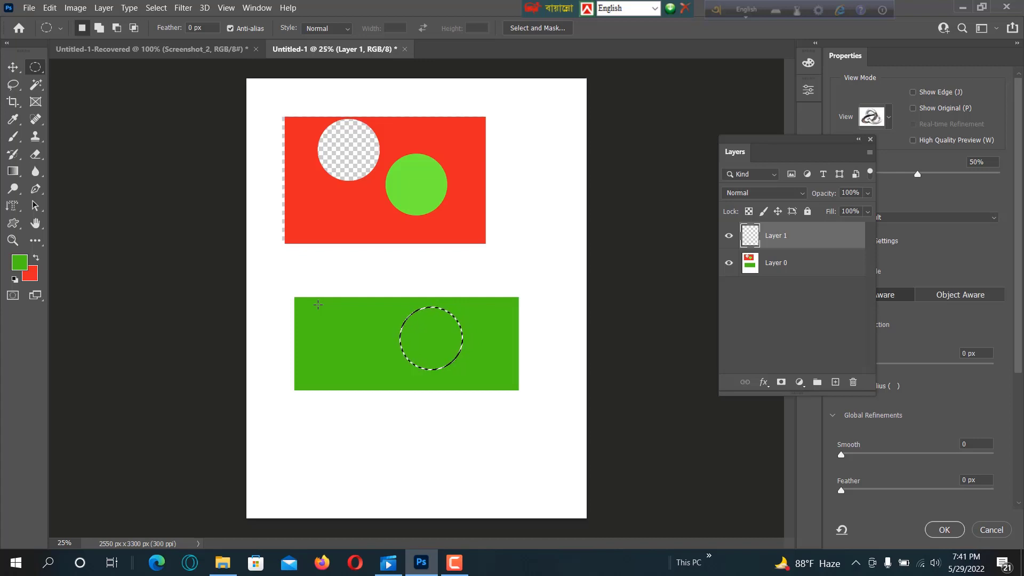
{"action": "key", "text": "shift+Left"}
{"action": "key", "text": "shift+Left"}
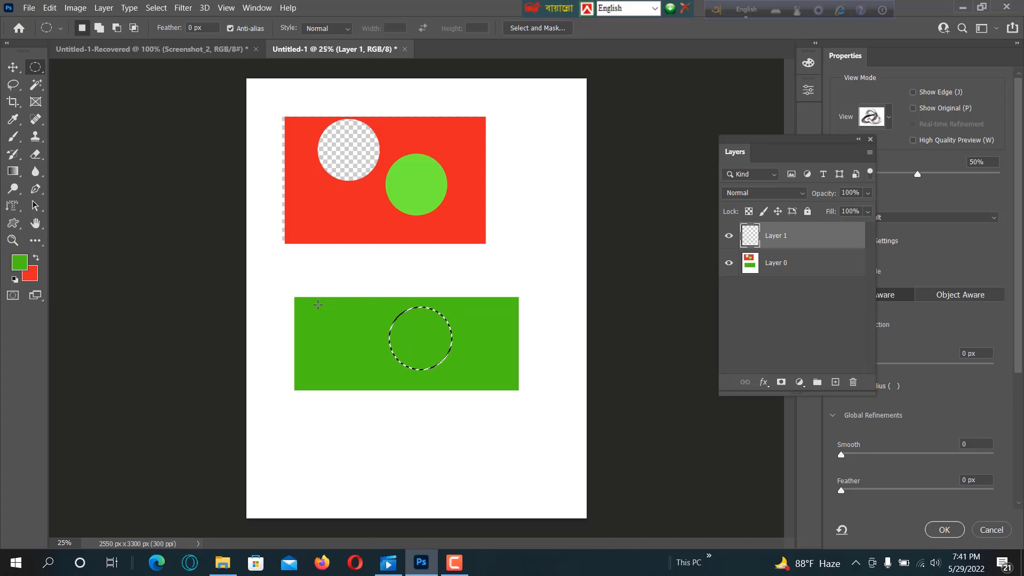
Nudge the circular selection slightly down, fill it with the red background color on Layer 1, and deselect
{"action": "key", "text": "shift+alt"}
{"action": "key", "text": "shift+Down"}
{"action": "key", "text": "shift+Down"}
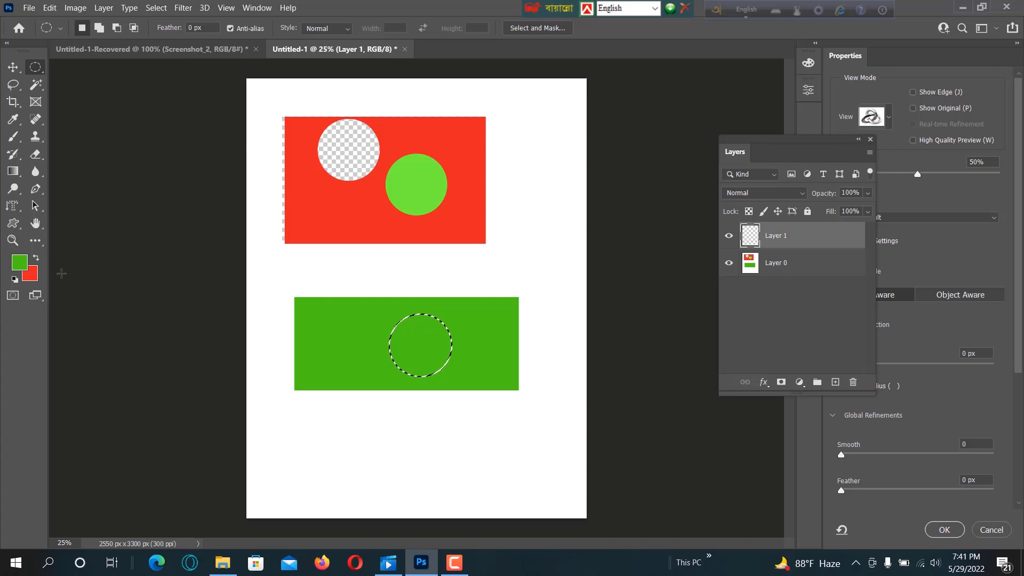
{"action": "key", "text": "ctrl+BackSpace"}
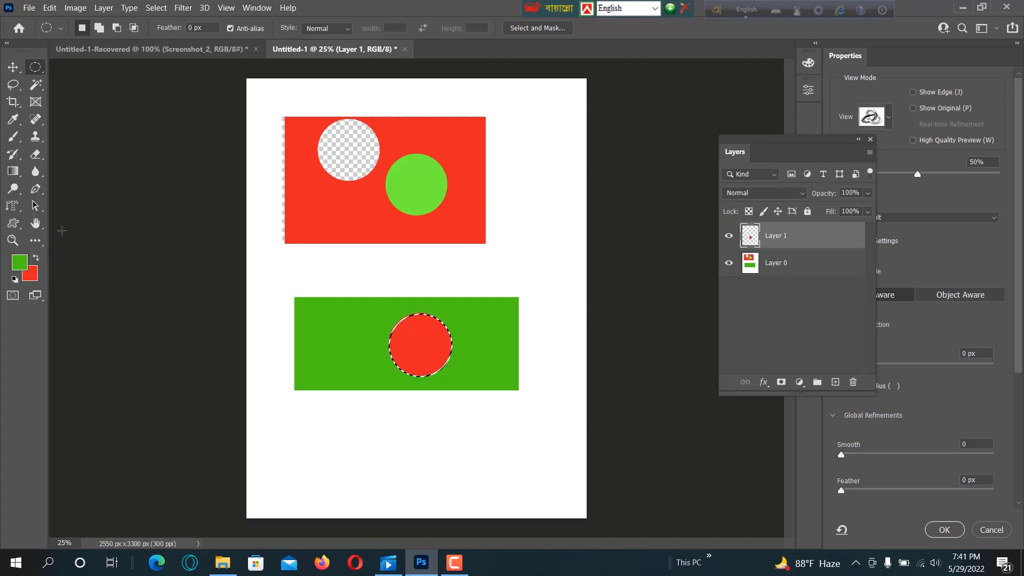
{"action": "key", "text": "ctrl+d"}
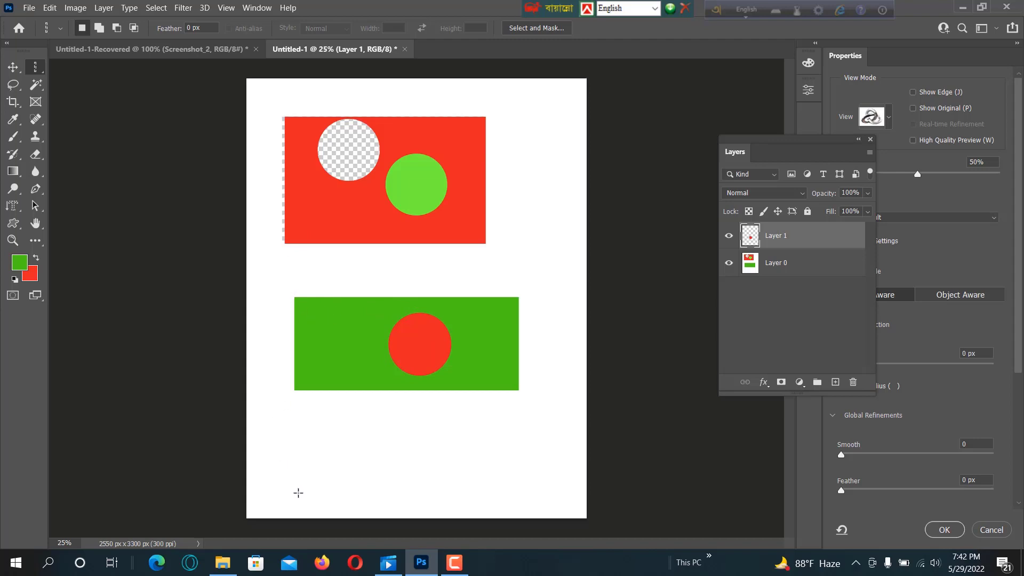
Draw a tall, narrow rectangular marquee selection over the dark green rectangle's left edge, extending down almost to the canvas bottom
{"action": "right_click", "coordinate": [40, 72]}
{"action": "left_click", "coordinate": [78, 69]}
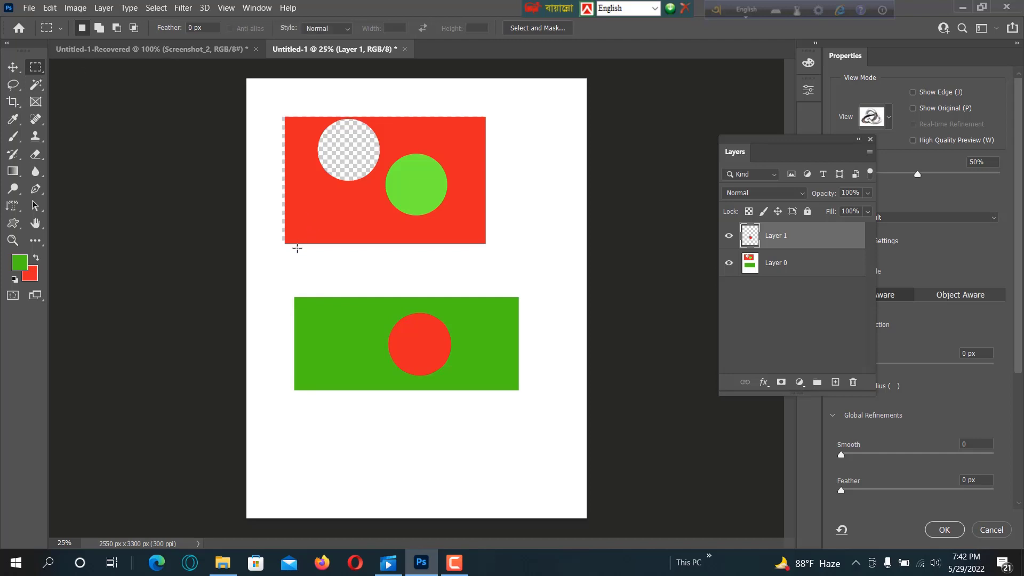
{"action": "left_click_drag", "start_coordinate": [281, 296], "coordinate": [296, 511]}
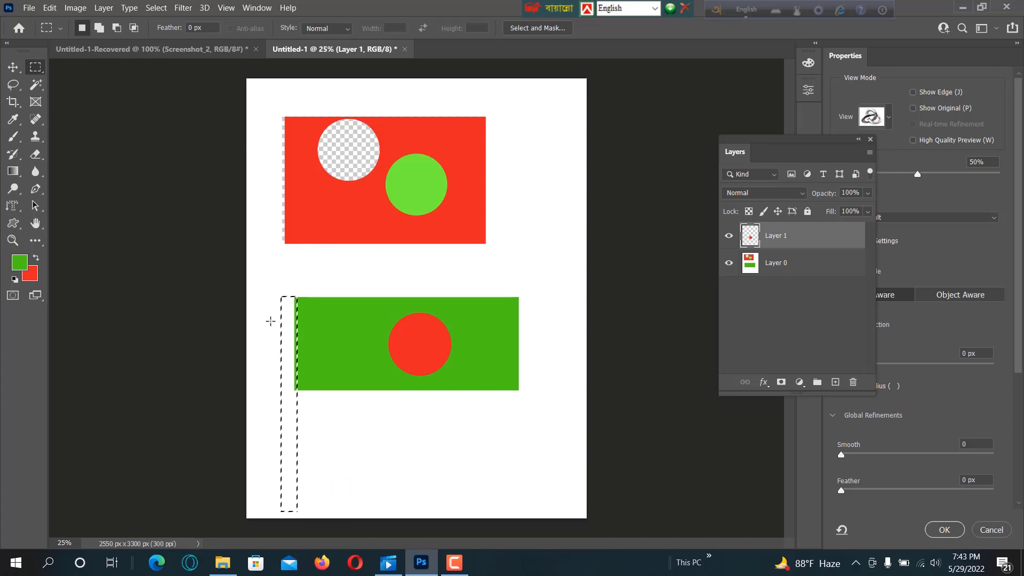
Set the foreground color to a light grey, fill the pole selection with it on Layer 1, and deselect
{"action": "left_click", "coordinate": [20, 261]}
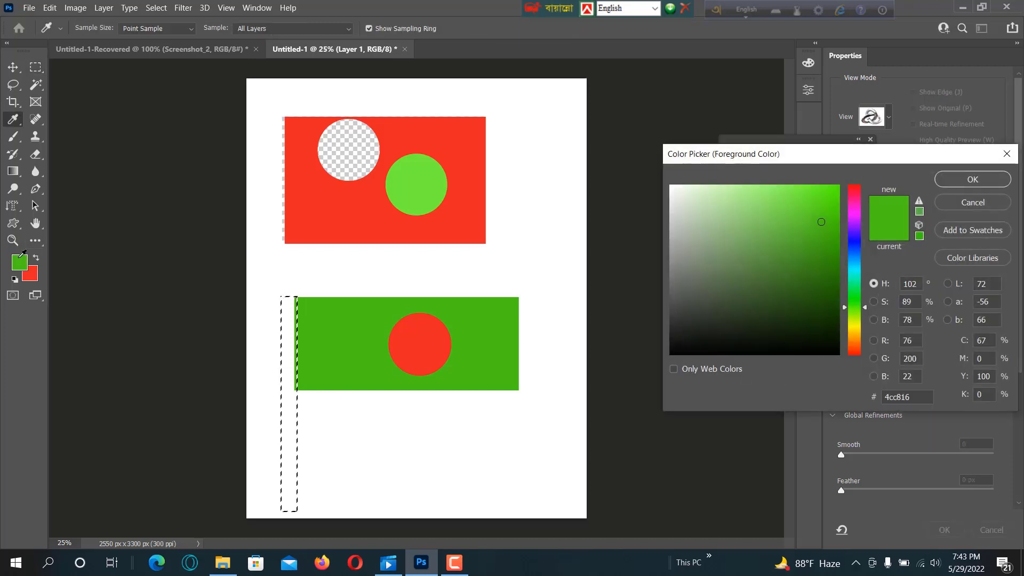
{"action": "left_click", "coordinate": [679, 238]}
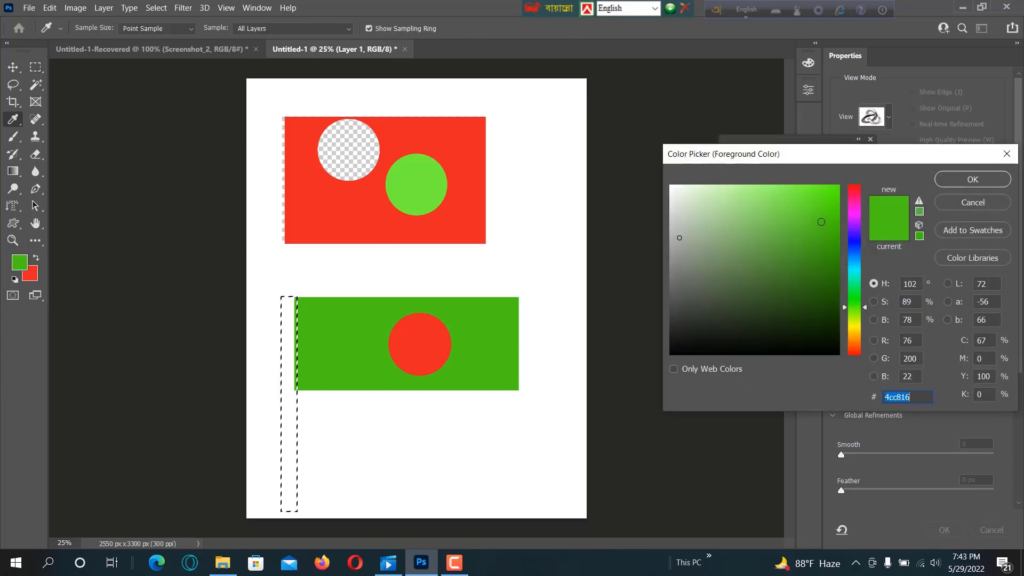
{"action": "left_click", "coordinate": [941, 183]}
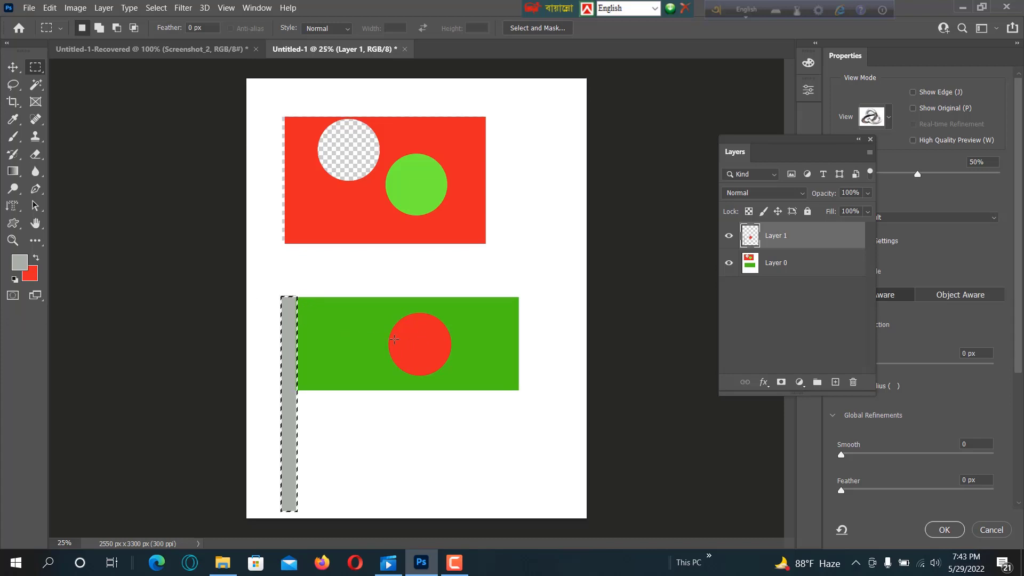
{"action": "left_click", "coordinate": [13, 67]}
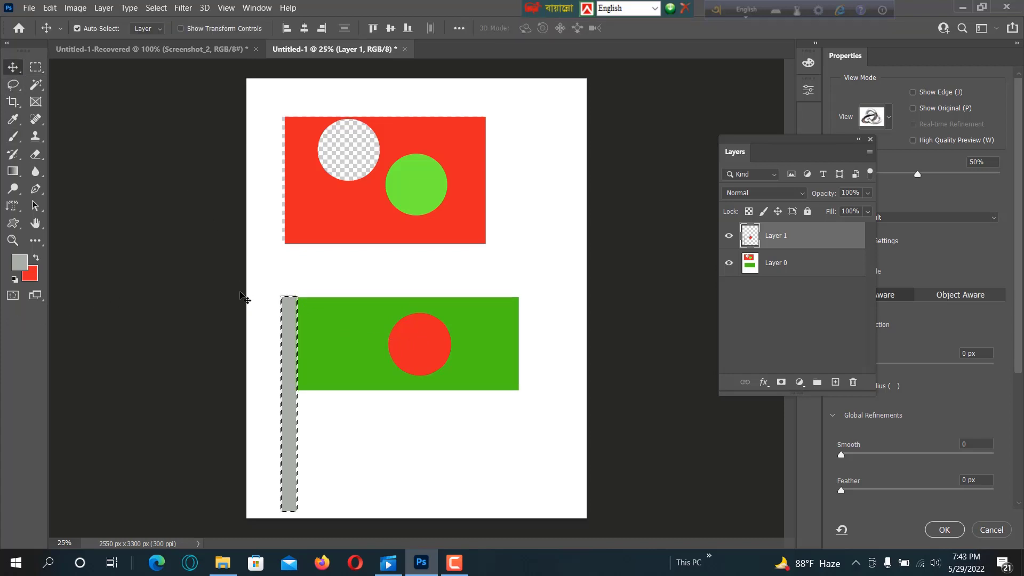
{"action": "key", "text": "ctrl+d"}
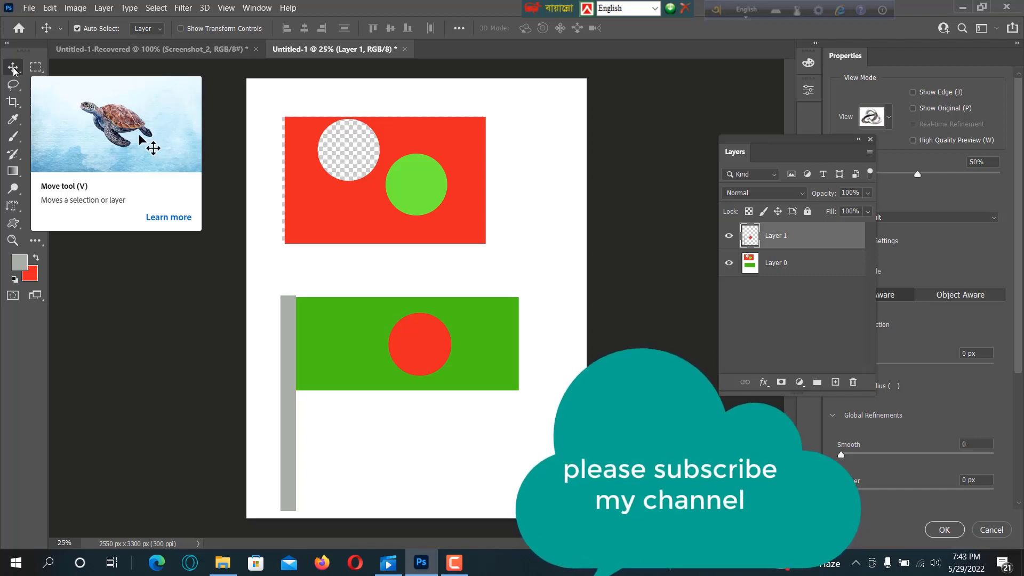
Look through the marquee, lasso and wand tool variants and leave the Magic Wand tool active
{"action": "left_click", "coordinate": [43, 72]}
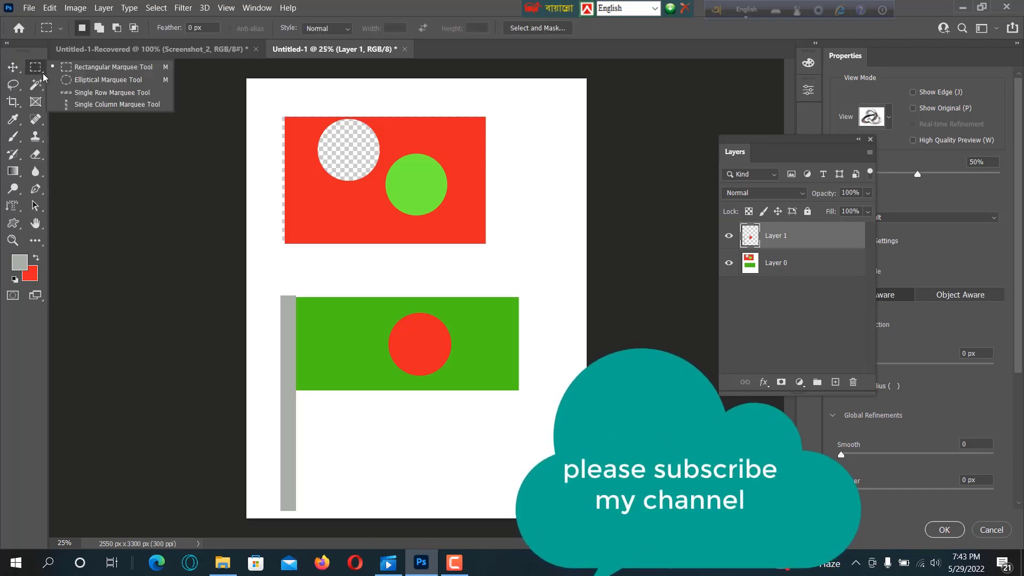
{"action": "left_click", "coordinate": [22, 93]}
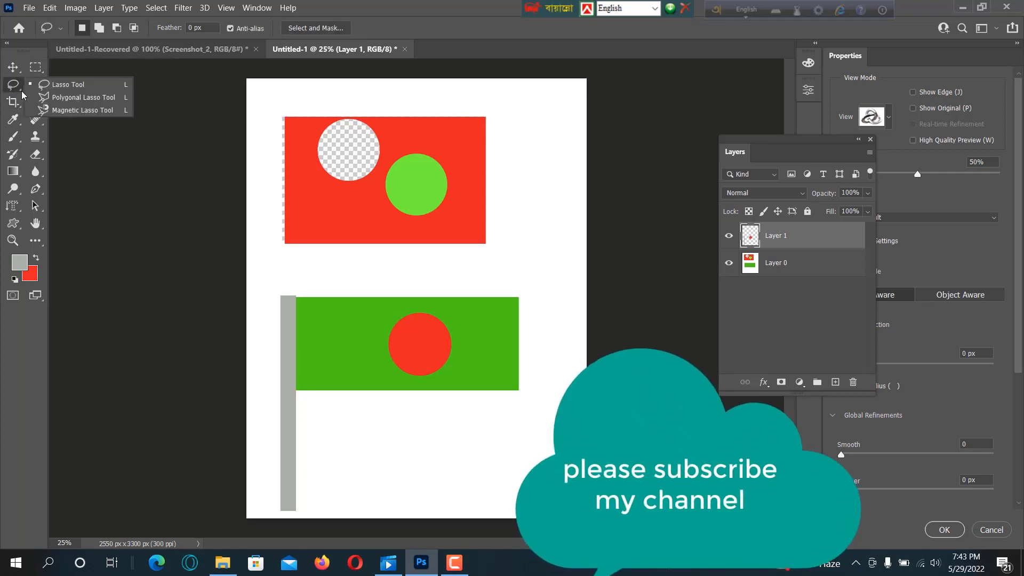
{"action": "left_click", "coordinate": [47, 87]}
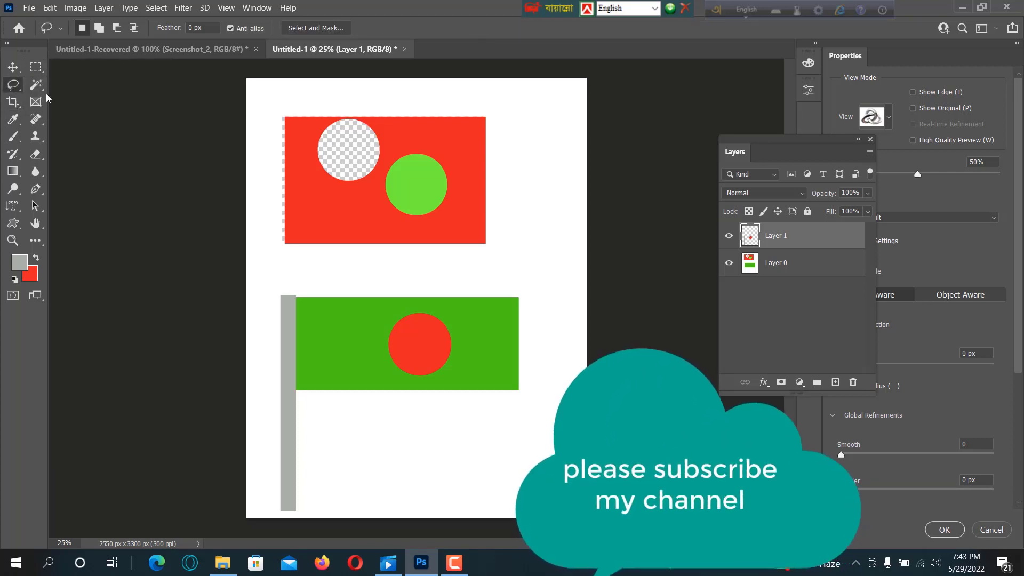
{"action": "left_click", "coordinate": [43, 88]}
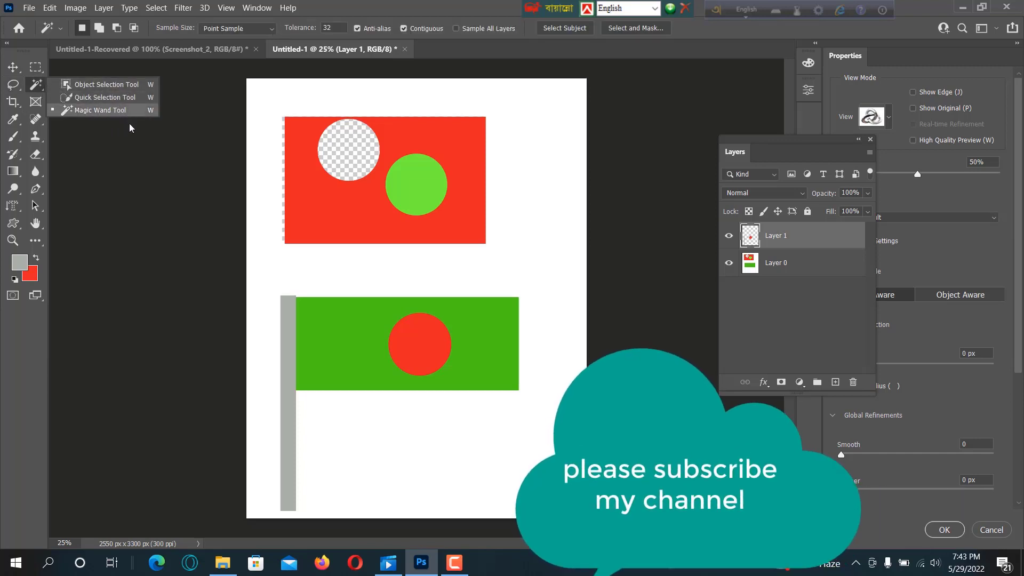
{"action": "left_click", "coordinate": [123, 152]}
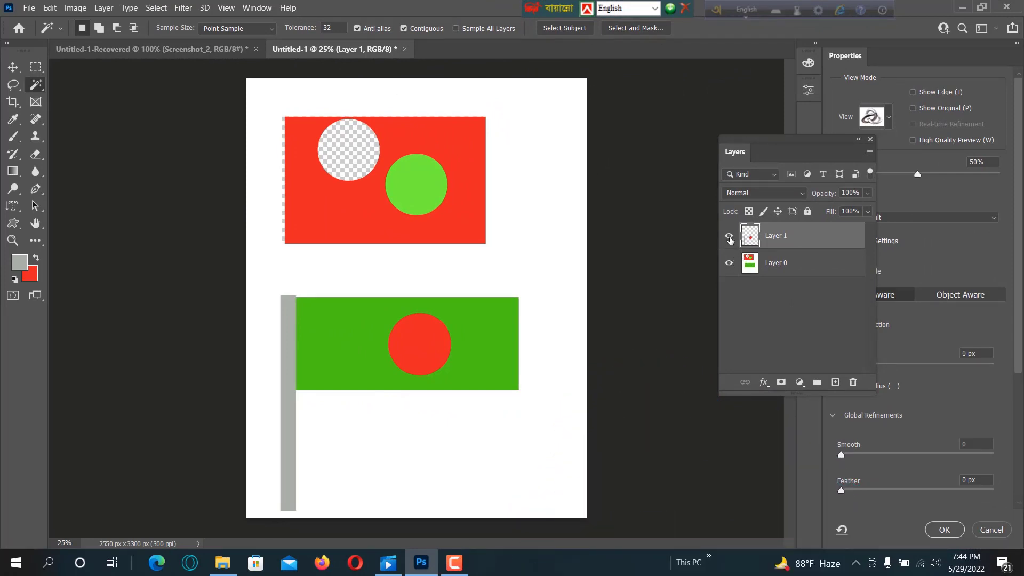
Hide and show Layer 1 and Layer 0 in turn to examine what each layer contains
{"action": "left_click", "coordinate": [730, 238]}
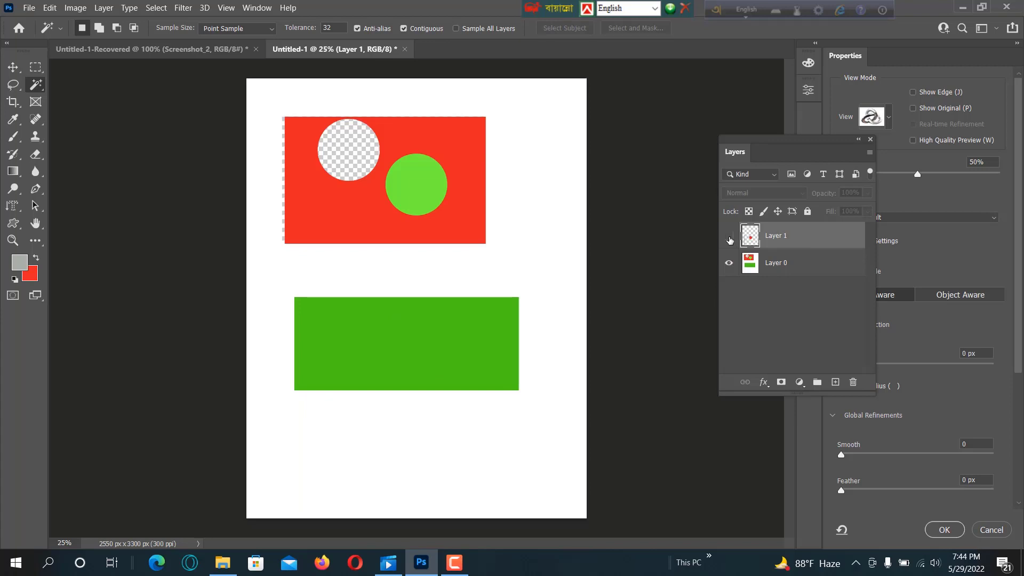
{"action": "left_click", "coordinate": [730, 238]}
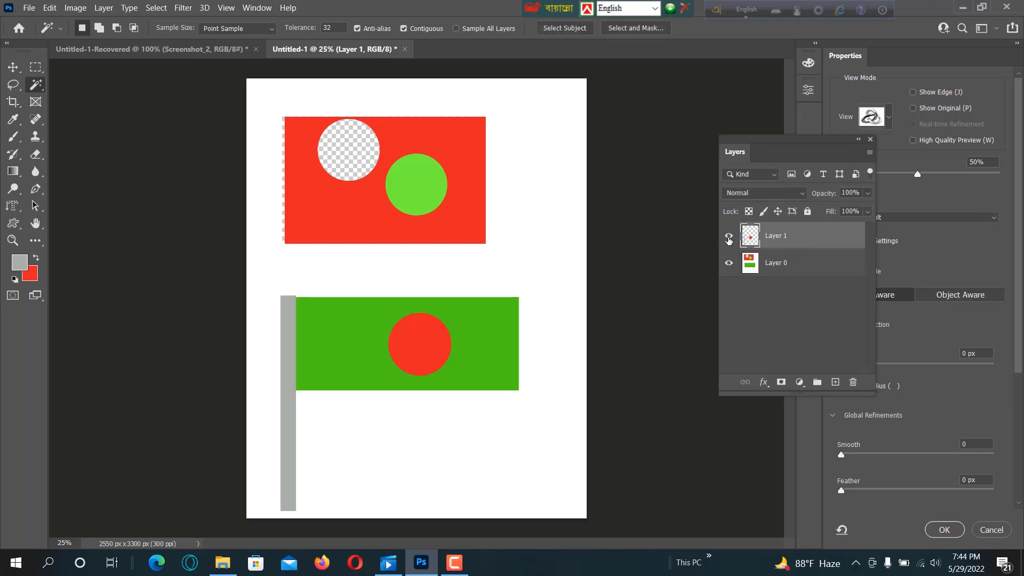
{"action": "left_click", "coordinate": [729, 264]}
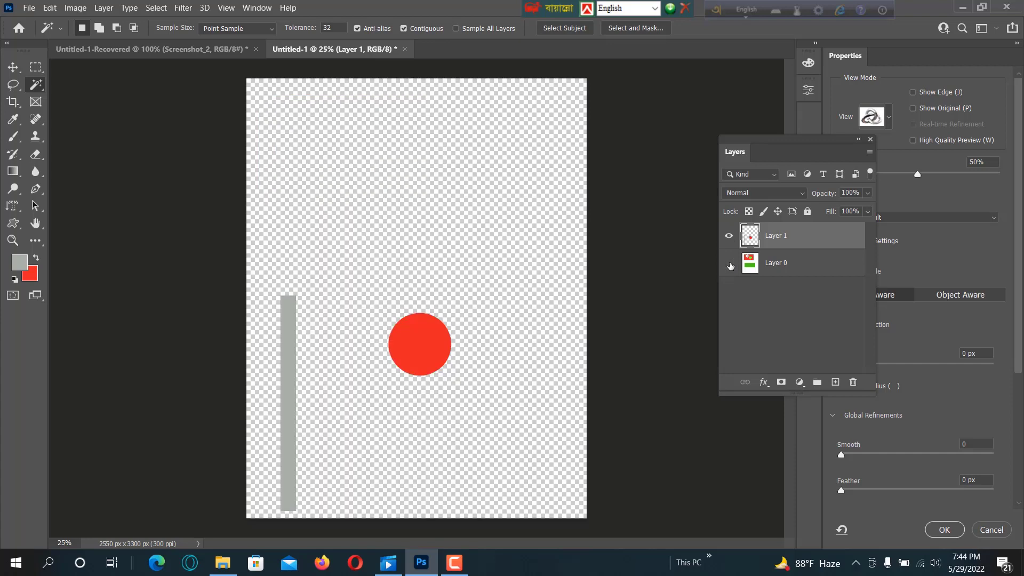
{"action": "left_click", "coordinate": [730, 264]}
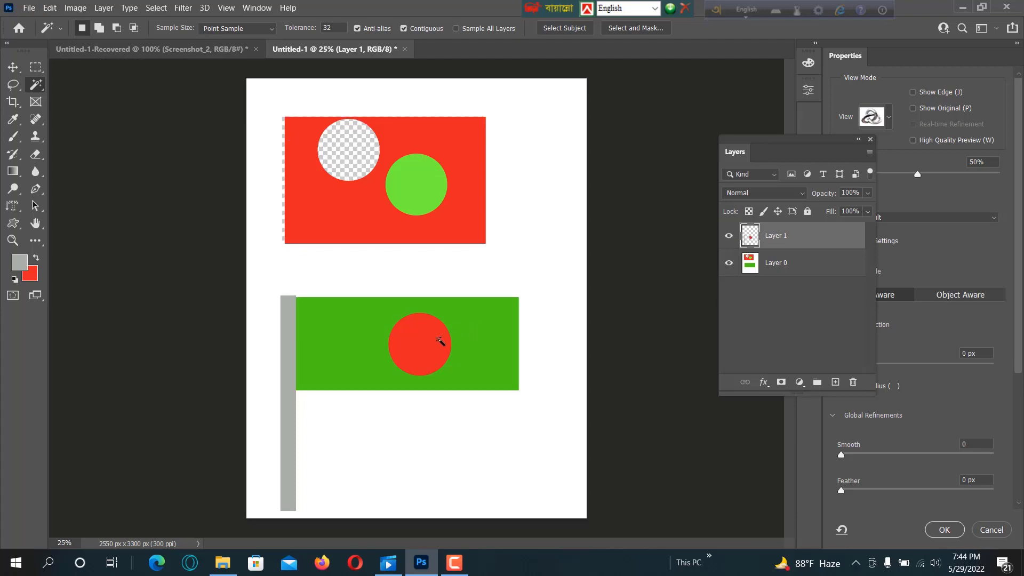
Select the red circle with the Magic Wand tool and move it to the right and slightly up on the flag
{"action": "left_click", "coordinate": [517, 346]}
{"action": "left_click", "coordinate": [13, 67]}
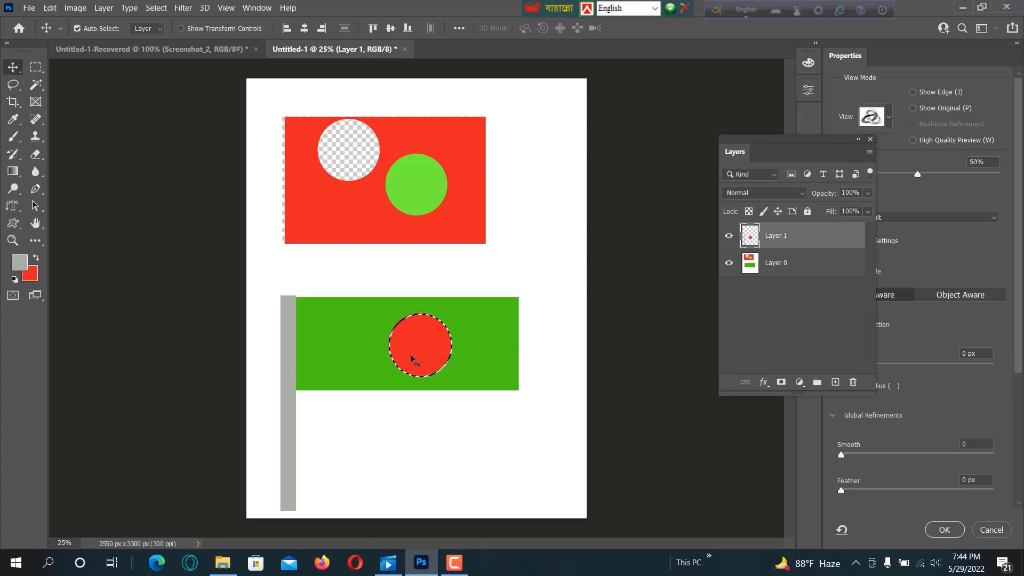
{"action": "left_click_drag", "start_coordinate": [410, 354], "coordinate": [431, 349]}
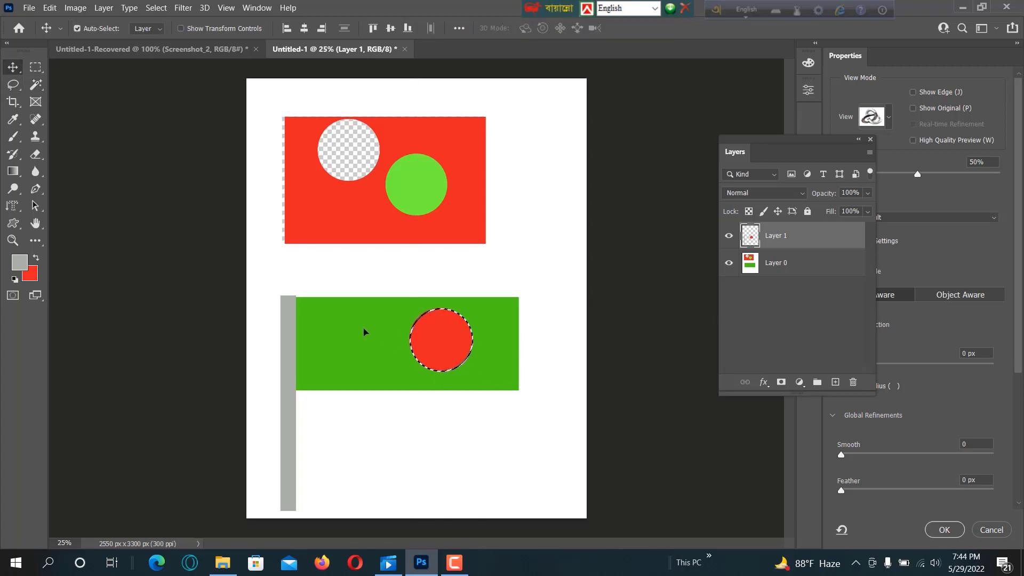
Shift Layer 0 slightly left and up, and toggle its visibility to compare it with Layer 1
{"action": "mouse_move", "coordinate": [317, 139]}
{"action": "left_mouse_down"}
{"action": "mouse_move", "coordinate": [326, 171]}
{"action": "mouse_move", "coordinate": [305, 143]}
{"action": "left_mouse_up"}
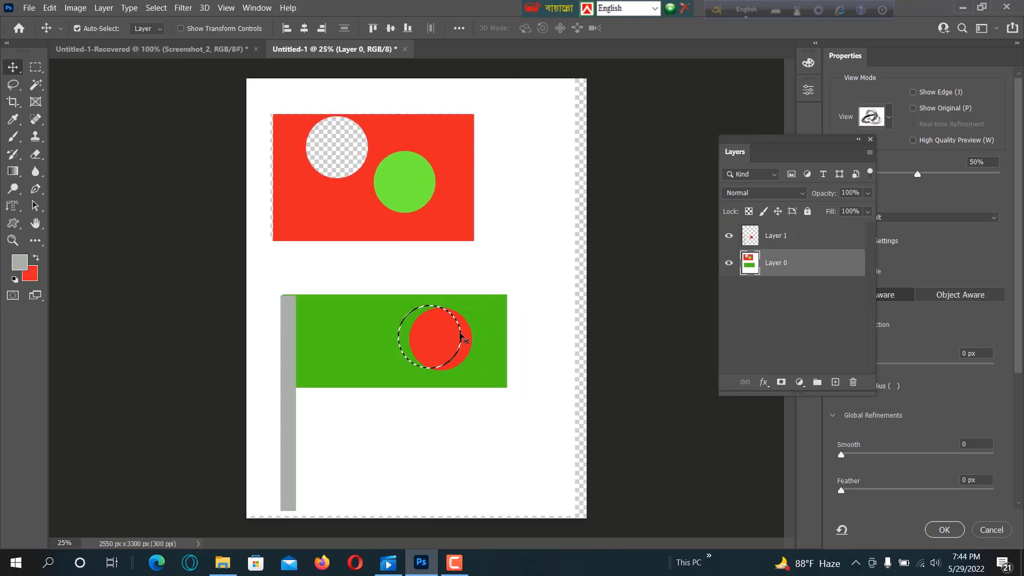
{"action": "left_click", "coordinate": [730, 266]}
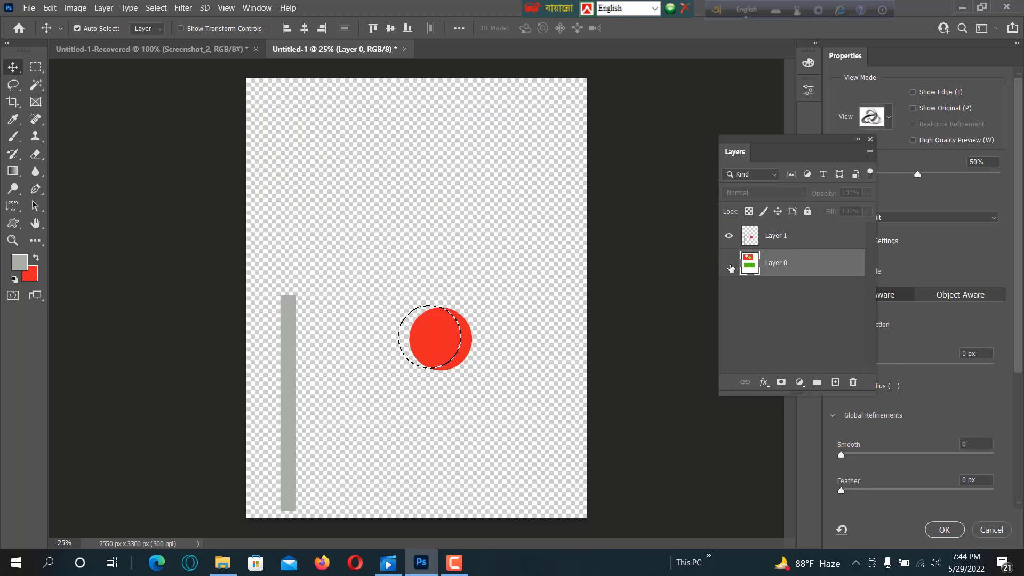
{"action": "left_click", "coordinate": [730, 265]}
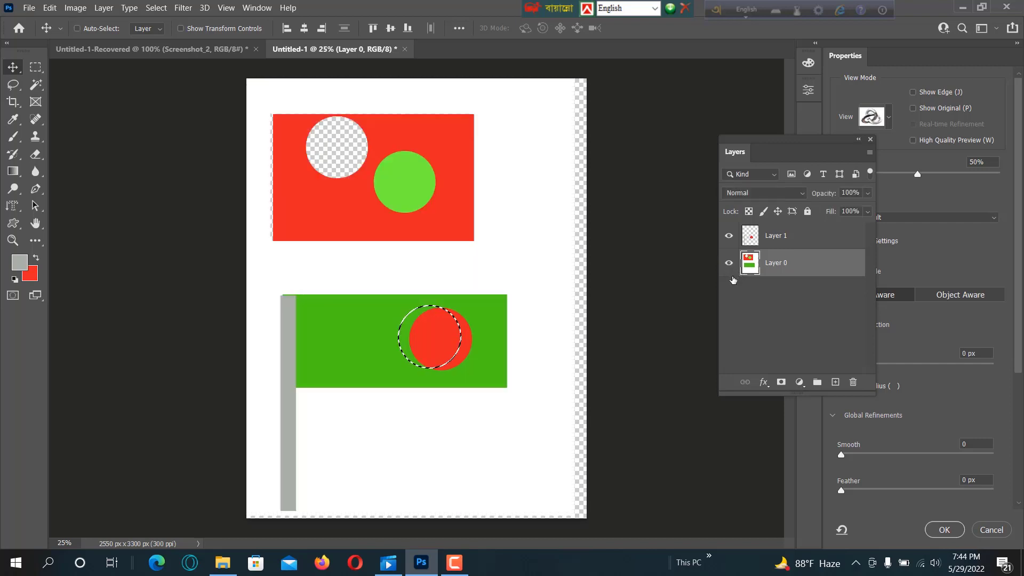
{"action": "left_click", "coordinate": [730, 267]}
{"action": "left_click", "coordinate": [732, 269]}
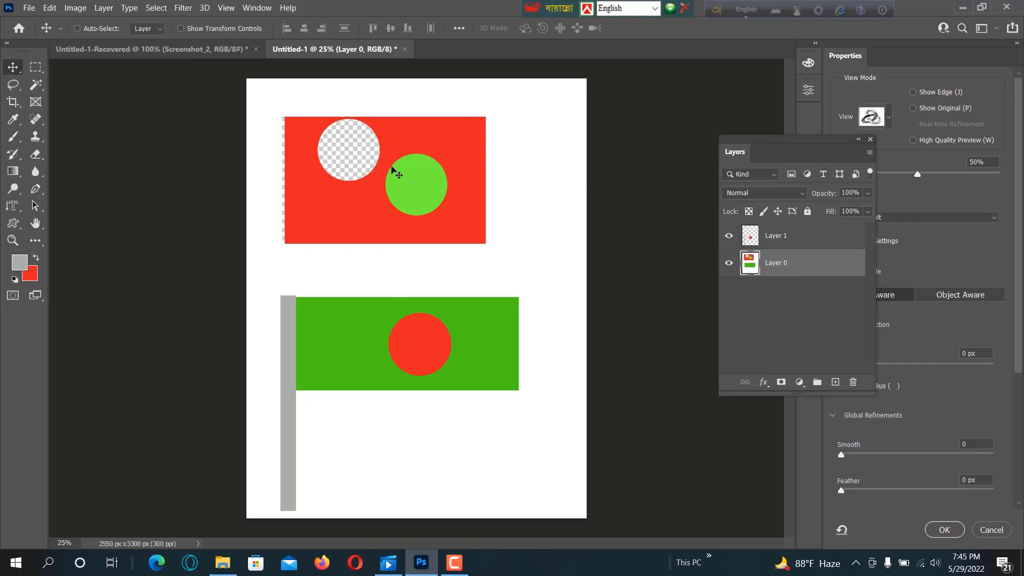
Try moving Layer 0 without Auto-Select, and shift Layer 1's red circle and grey pole slightly right and down
{"action": "left_click_drag", "start_coordinate": [418, 162], "coordinate": [388, 150]}
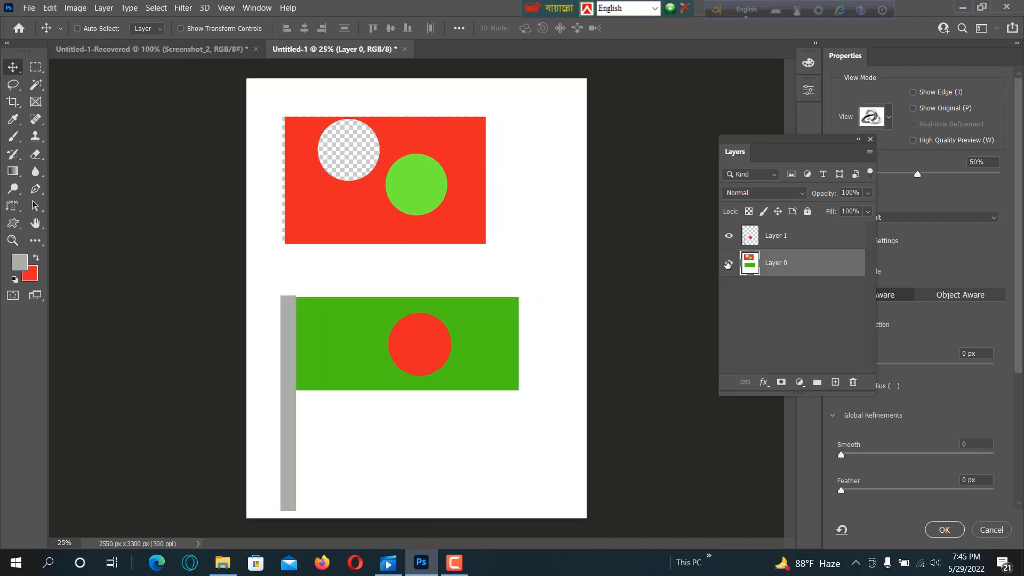
{"action": "left_click", "coordinate": [779, 239]}
{"action": "mouse_move", "coordinate": [418, 342]}
{"action": "left_mouse_down"}
{"action": "mouse_move", "coordinate": [463, 350]}
{"action": "mouse_move", "coordinate": [426, 344]}
{"action": "left_mouse_up"}
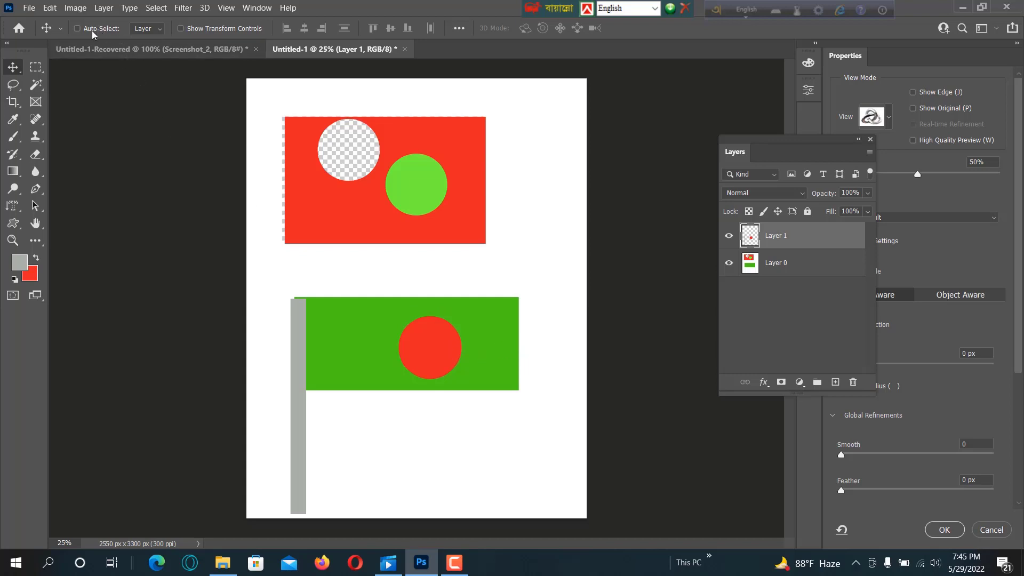
Turn on Auto-Select for the Move tool and pick Layer 0, followed by Layer 1, directly from their artwork on the canvas
{"action": "left_click", "coordinate": [77, 28]}
{"action": "left_click", "coordinate": [436, 199]}
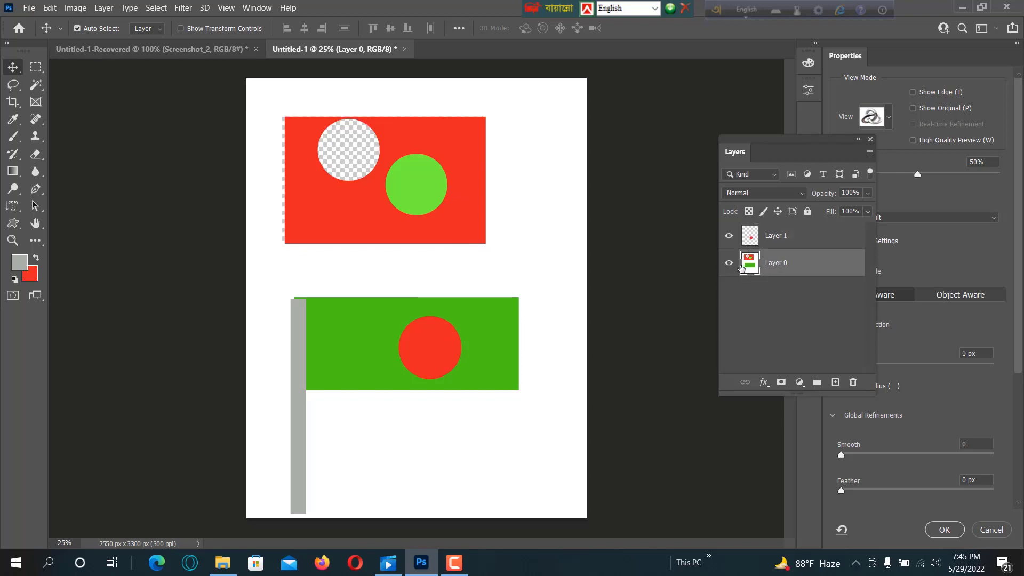
{"action": "left_click", "coordinate": [437, 348]}
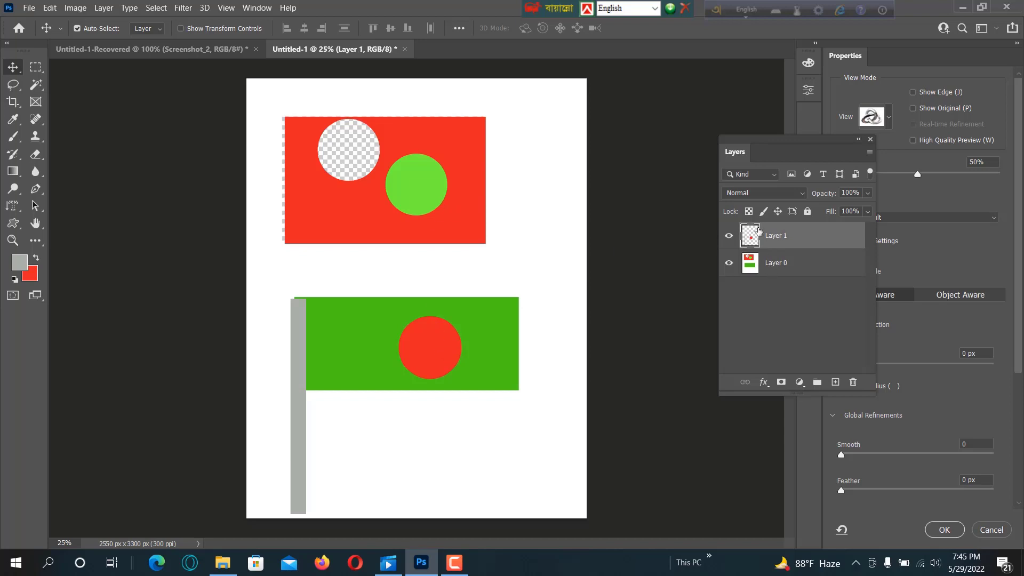